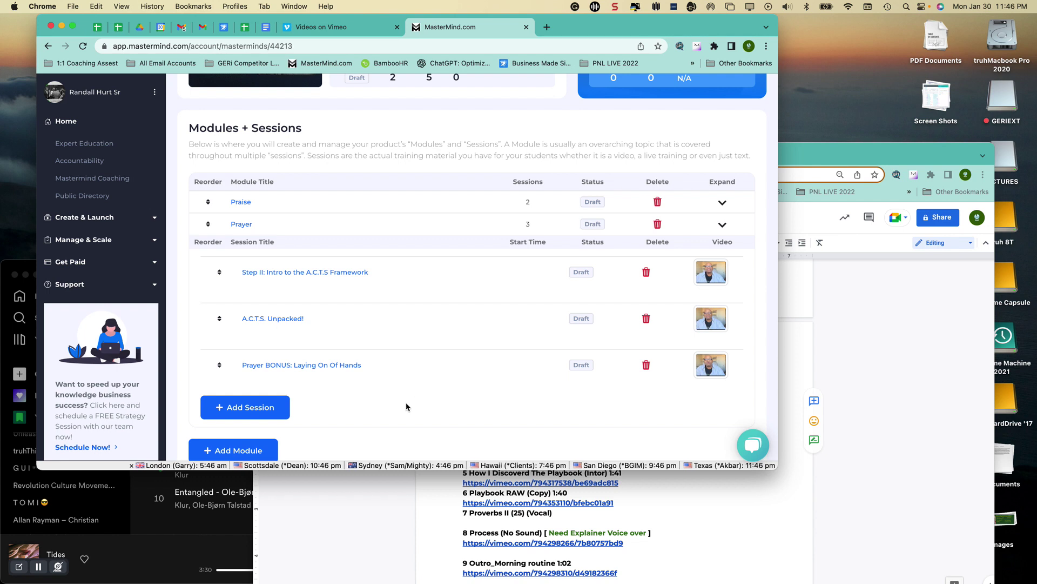
- Start a new module with the title "THE Playbook: The Holy Bible"
click(259, 448)
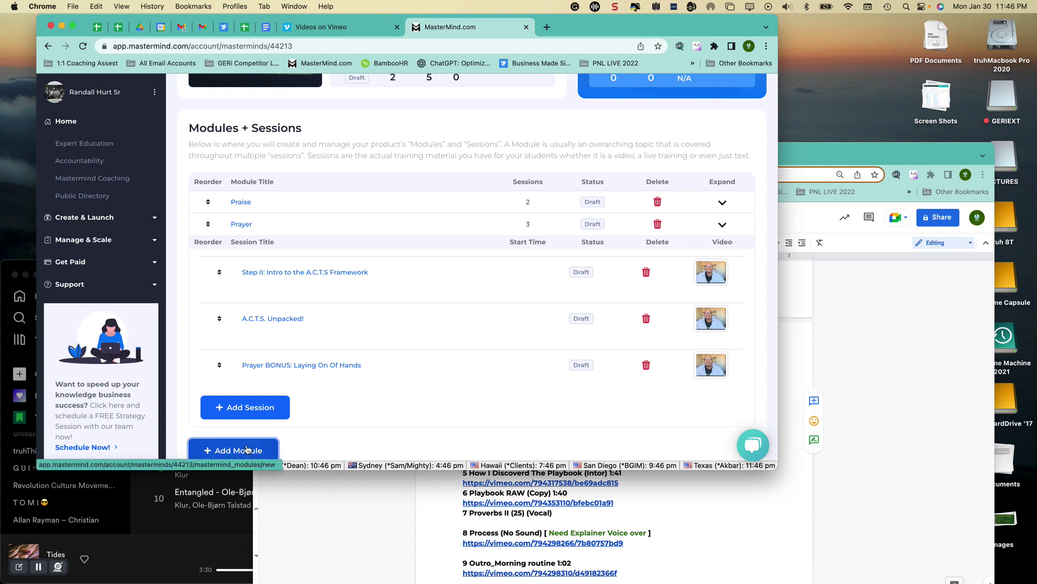
text(T)
key(BackSpace)
text(T)
text(HE Play)
text(boos)
text(: )
text(The H)
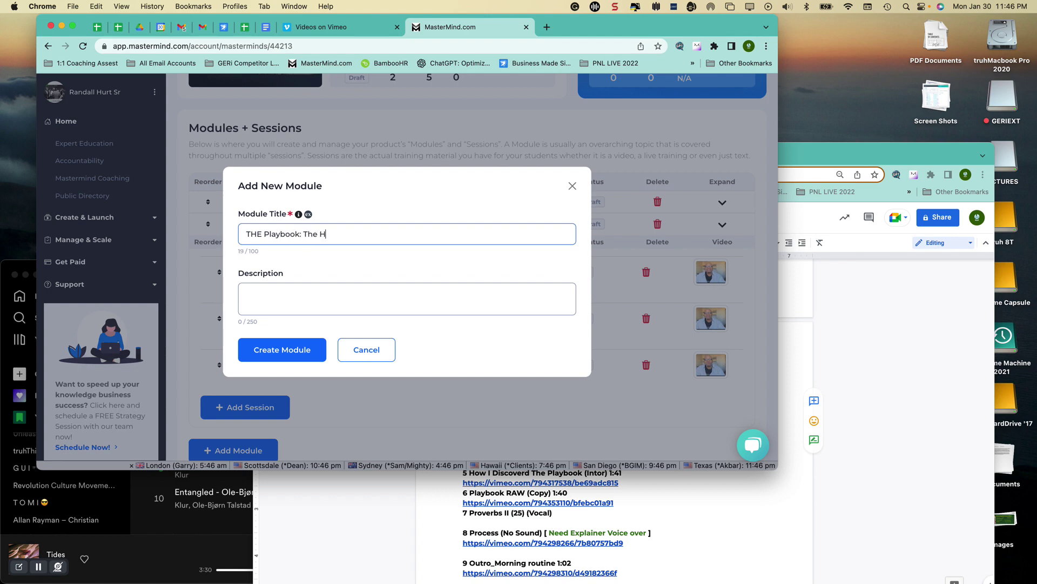
text(oly Bible)
- Begin the module description with "Using the book of Proverbs, on a daily basis gives you insight to things in this world"
click(306, 291)
text(U)
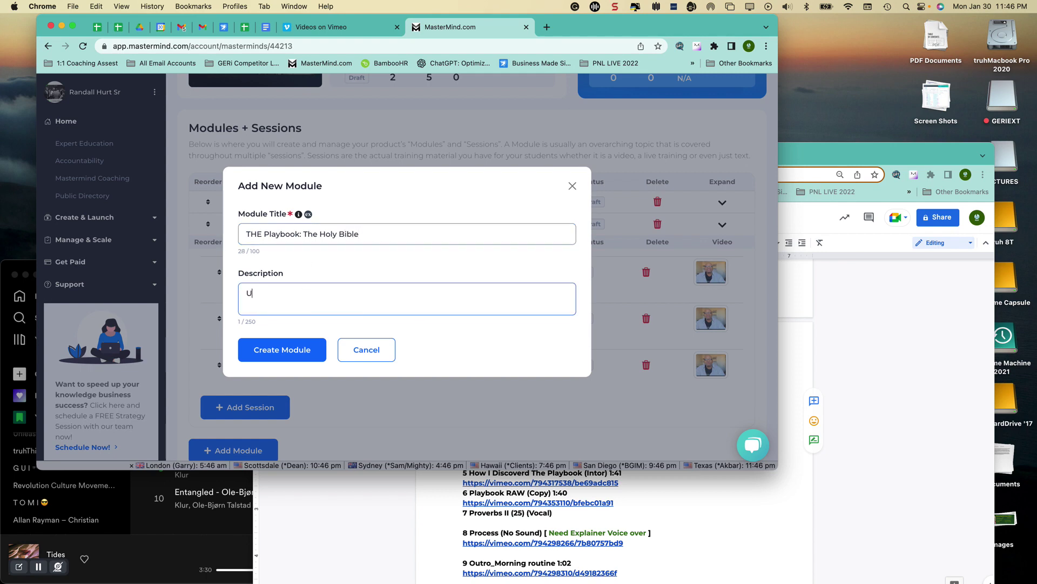
text(sing the book of Prover)
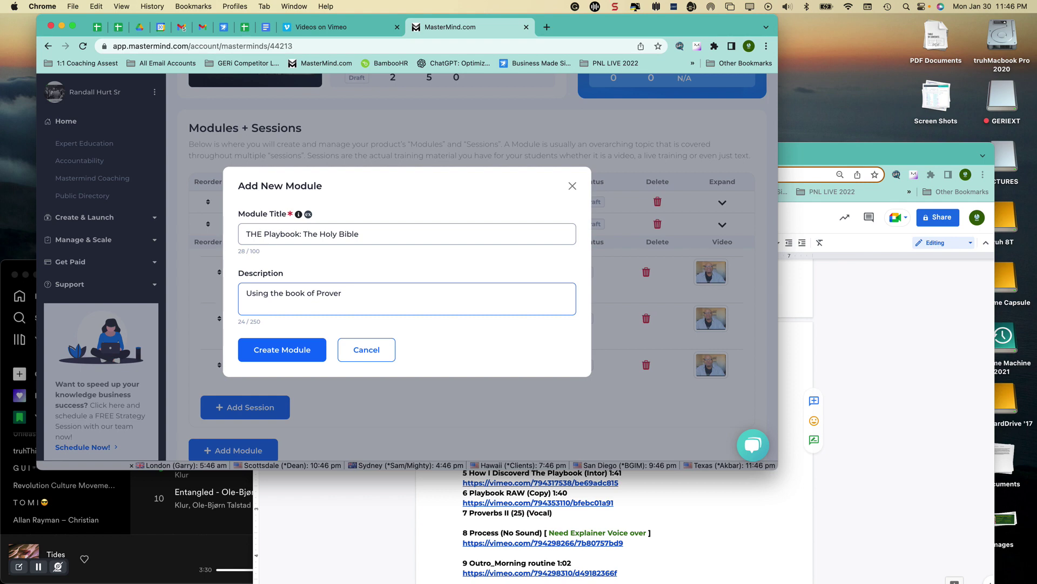
text(bs, on a daily basis)
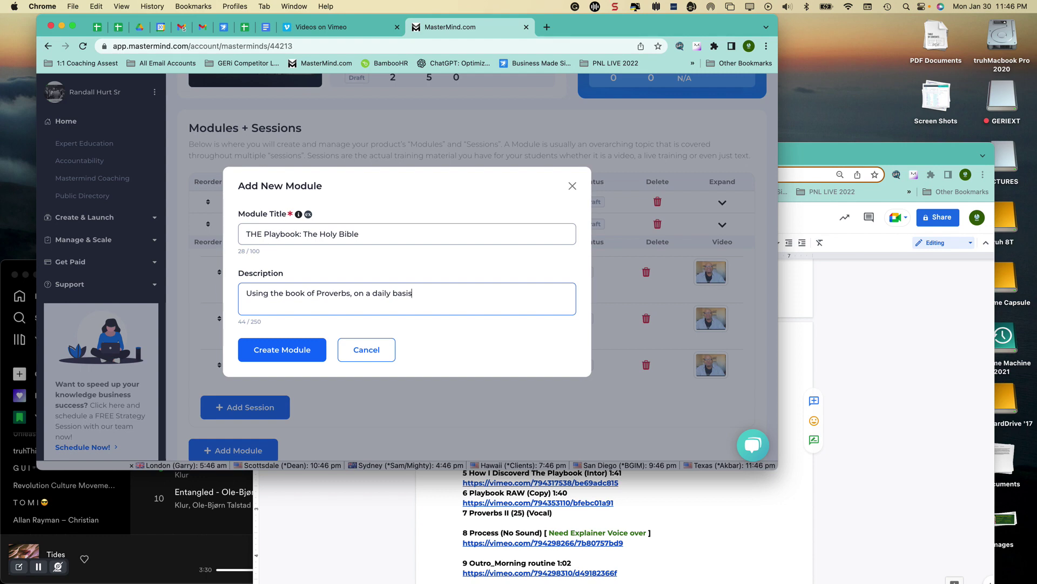
text( gives you insight)
key(BackSpace)
key(BackSpace)
text(th to)
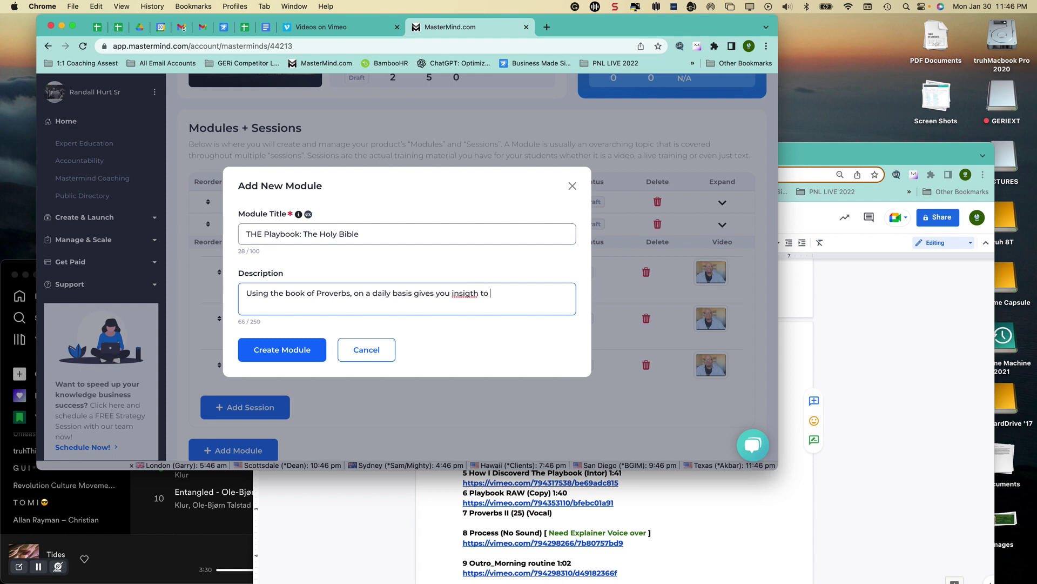
key(BackSpace)
key(BackSpace)
key(BackSpace)
key(BackSpace)
text(to things in this world mos)
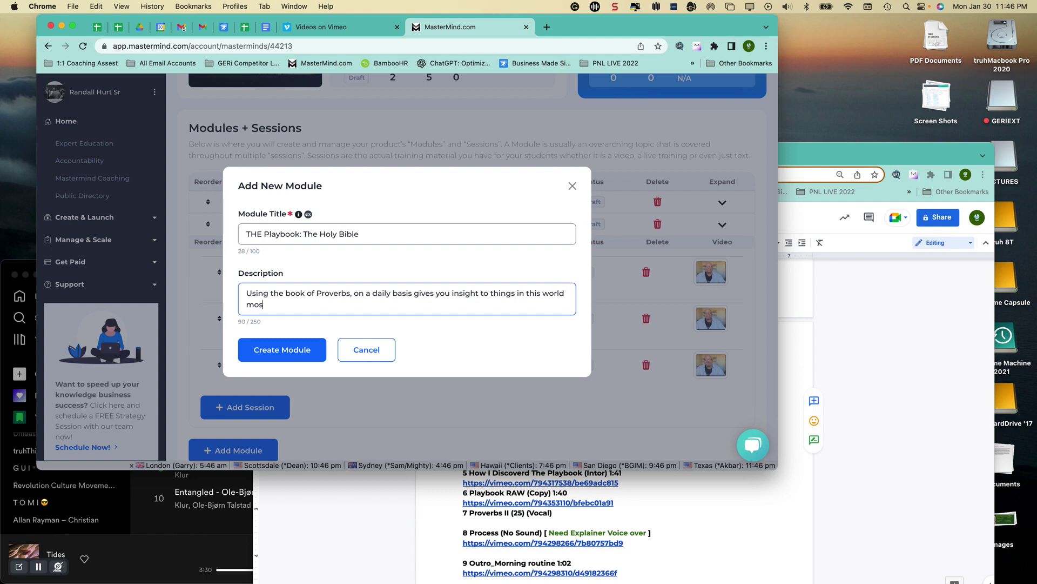
- Continue the module description with "most think they do not understand nor are they able to control"
text(t think they do not undersa)
key(BackSpace)
text(tand nor )
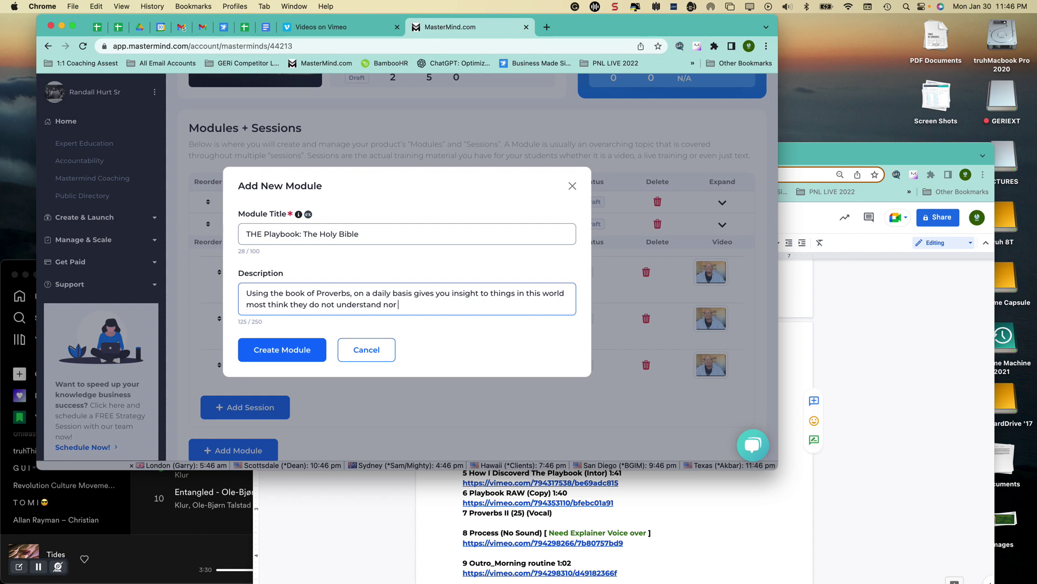
text(are they able to control)
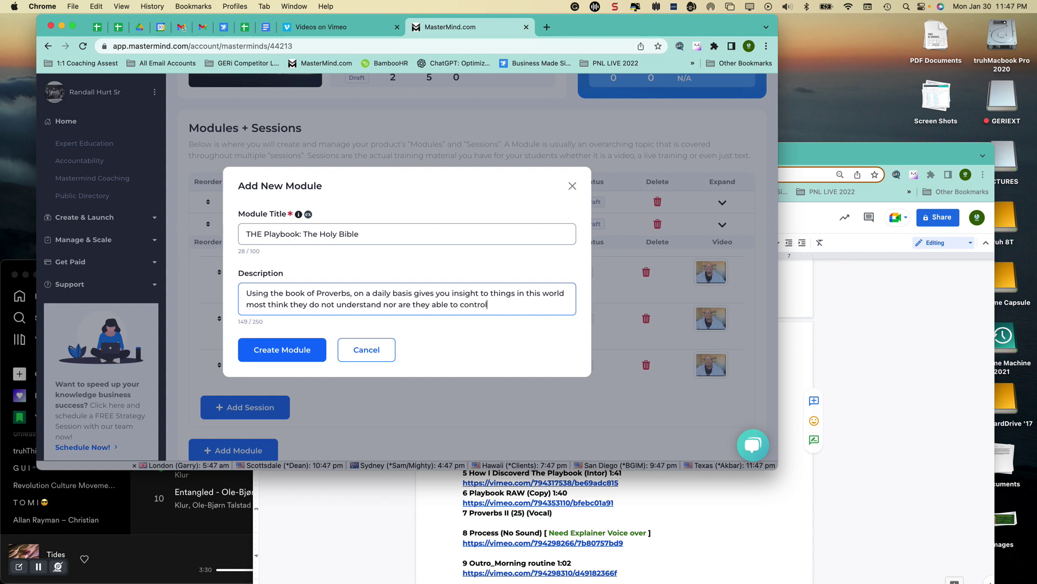
- End the description with "Read, apply the principles and see what God does through His word." and create the module
text(. Read, apply the princi)
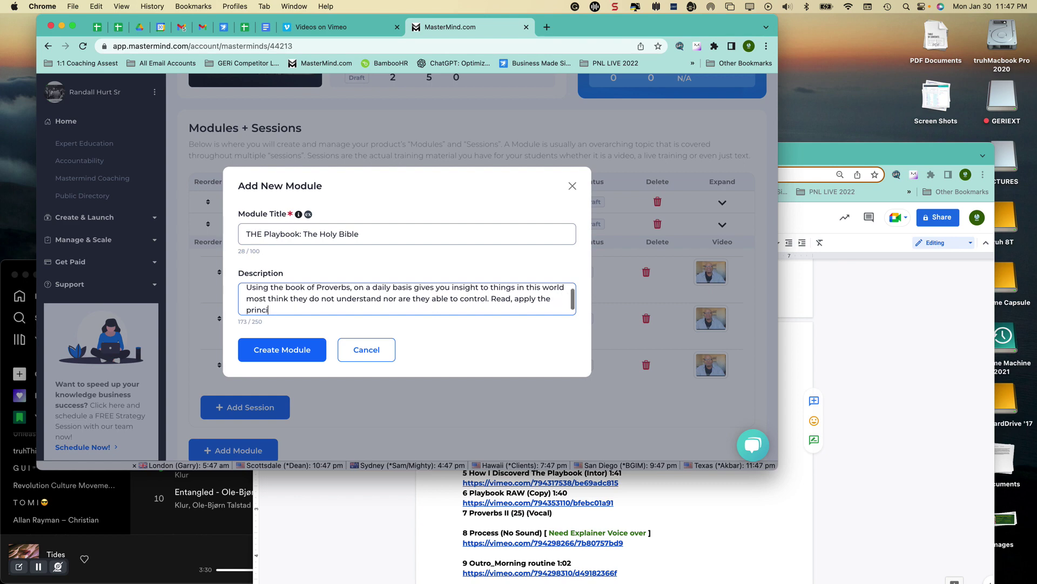
text(c)
key(BackSpace)
text(ples and se  what God does throo)
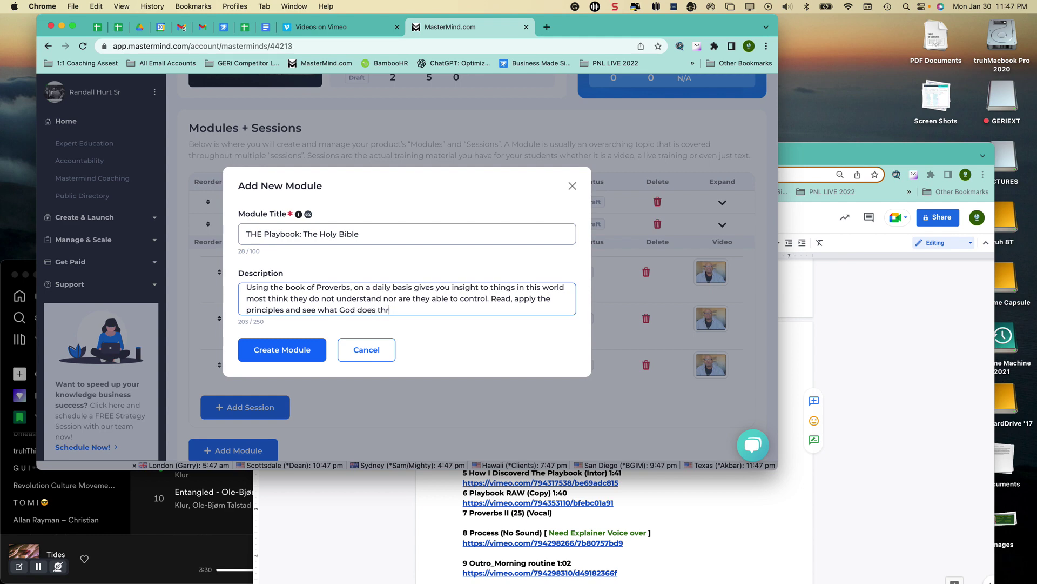
key(BackSpace)
text(ugh hi)
key(BackSpace)
key(BackSpace)
text(His work)
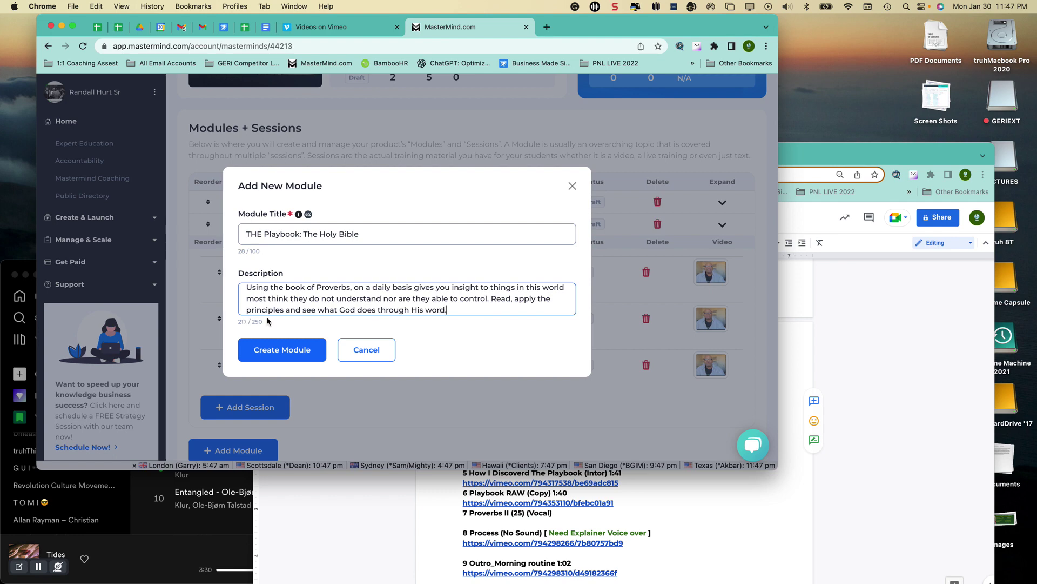
click(269, 348)
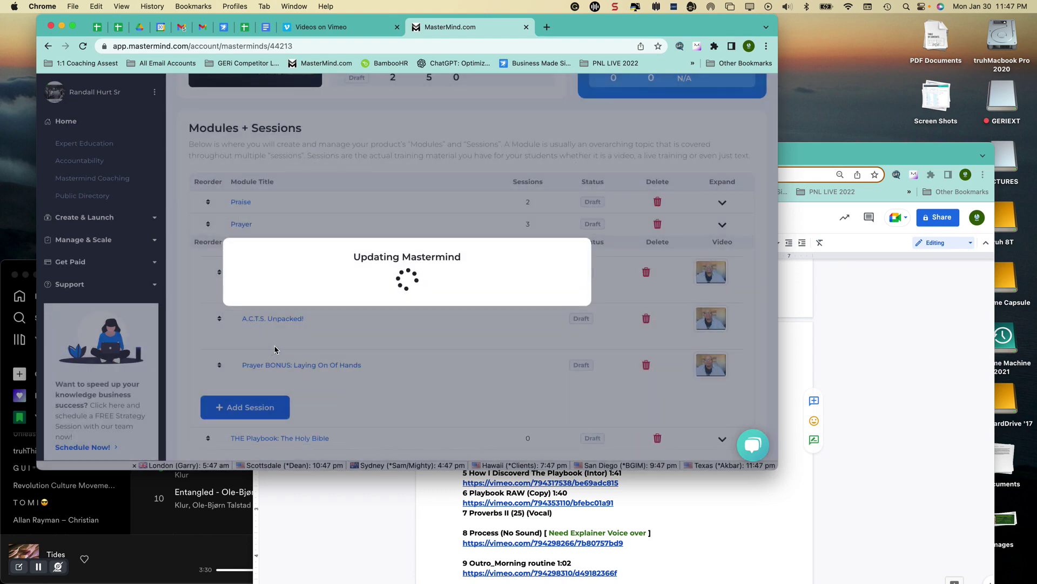
- Add a session titled "THE Playbook" to the module "THE Playbook: The Holy Bible"
scroll(365, 273, down, 5)
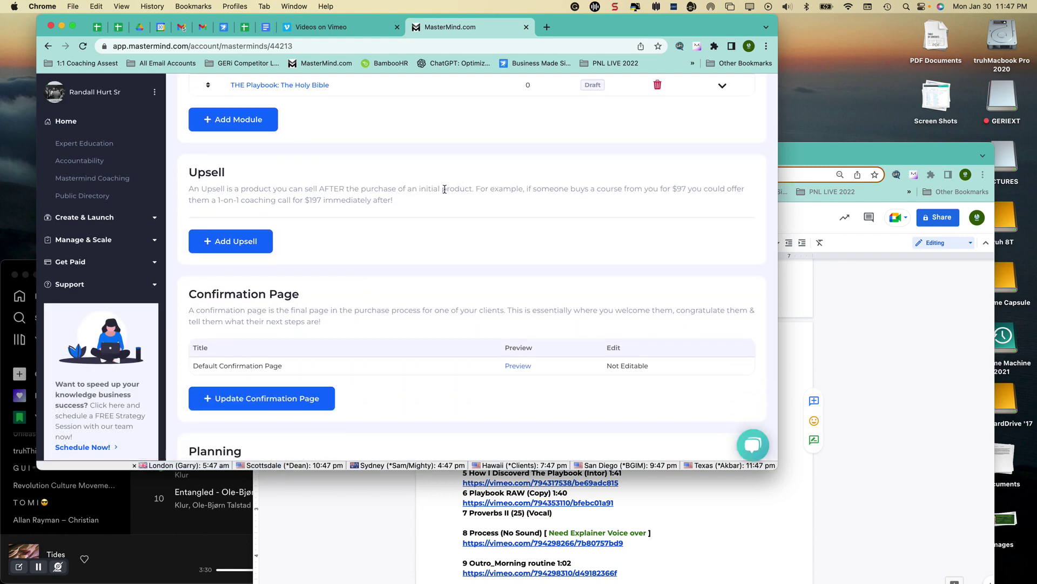
scroll(445, 186, up, 3)
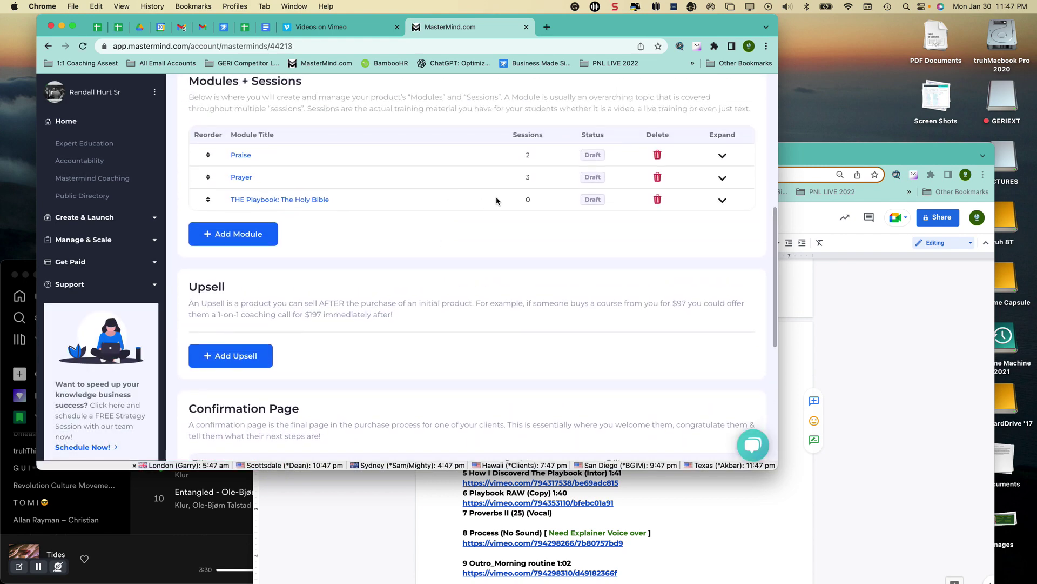
click(722, 201)
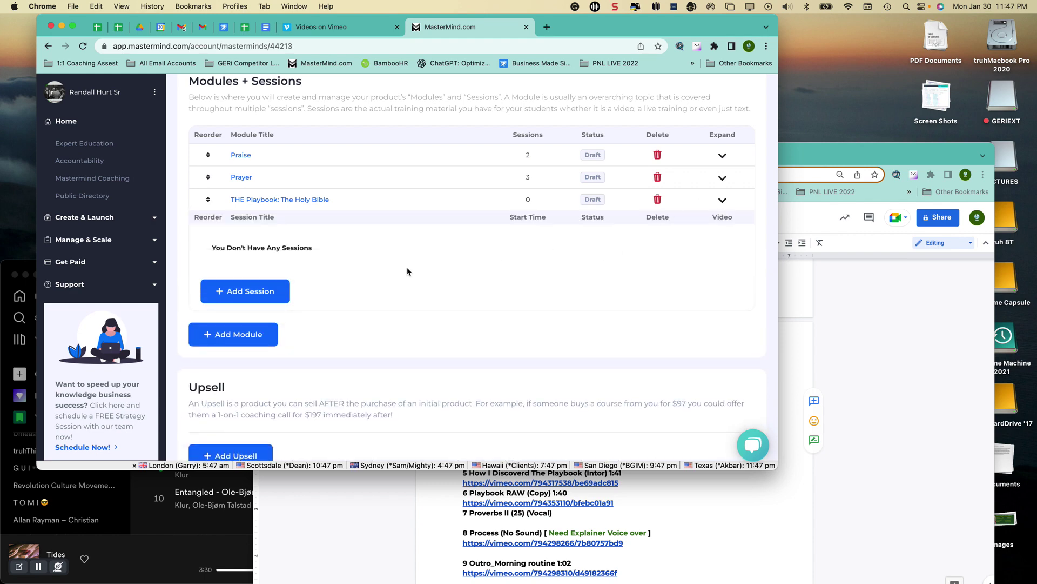
click(267, 295)
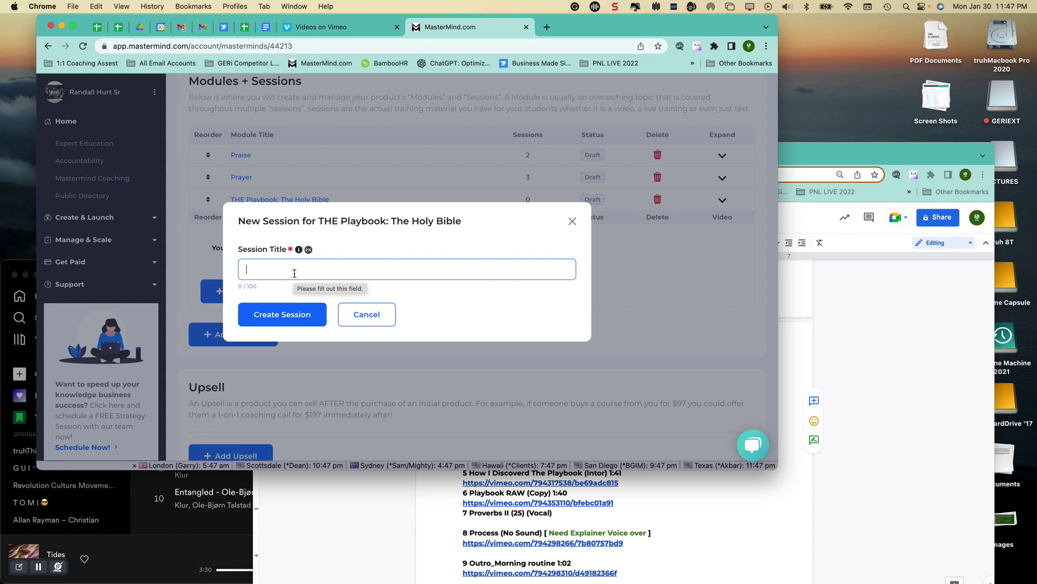
text(The Play)
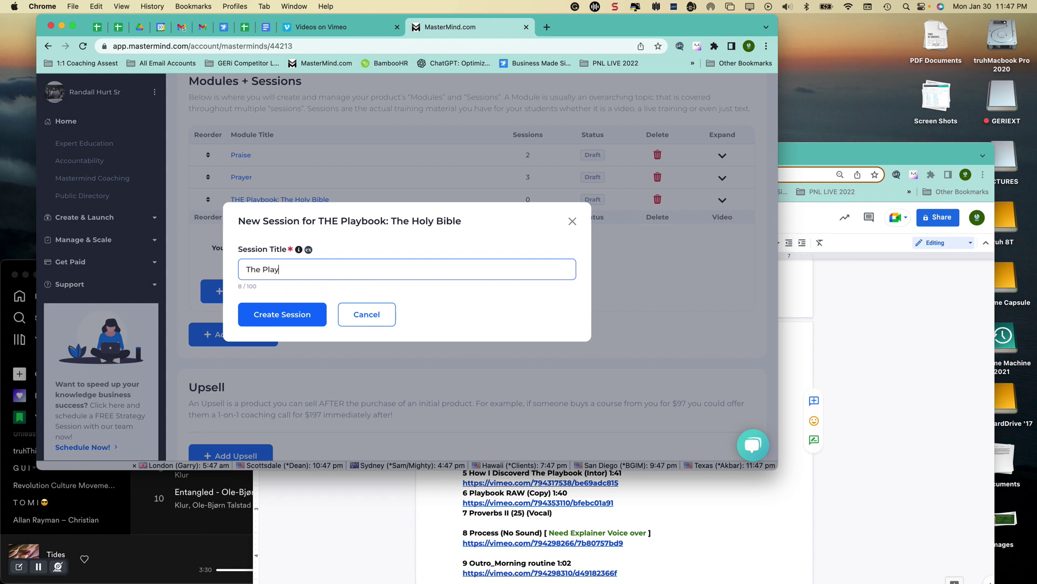
text(book)
key(shift+Left)
key(shift+Left)
text(HE)
click(289, 318)
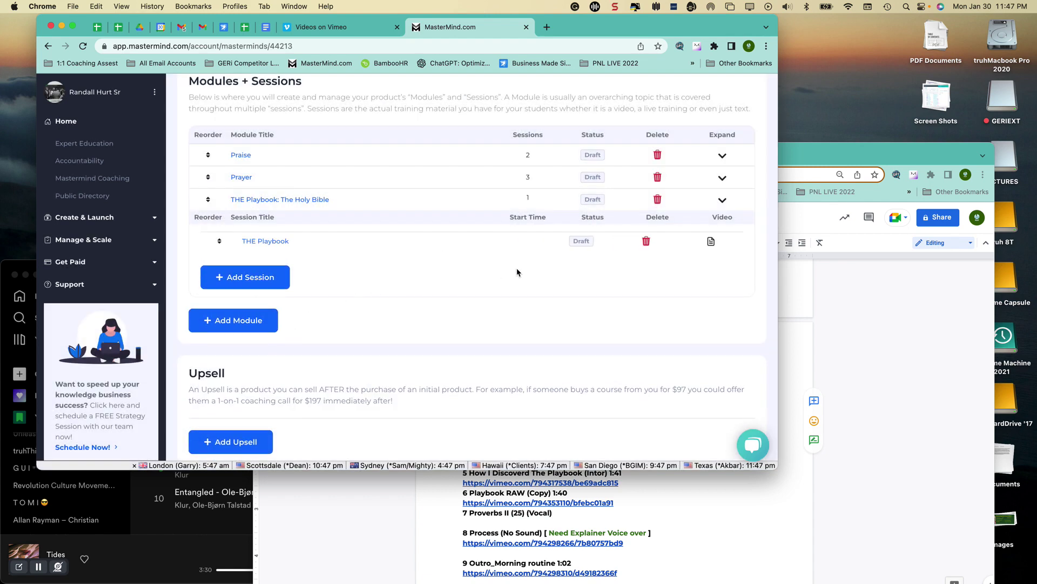
- Open the "THE Playbook" session's details and begin its description with "The Bible is Holy, written, and infallible word of God"
click(286, 242)
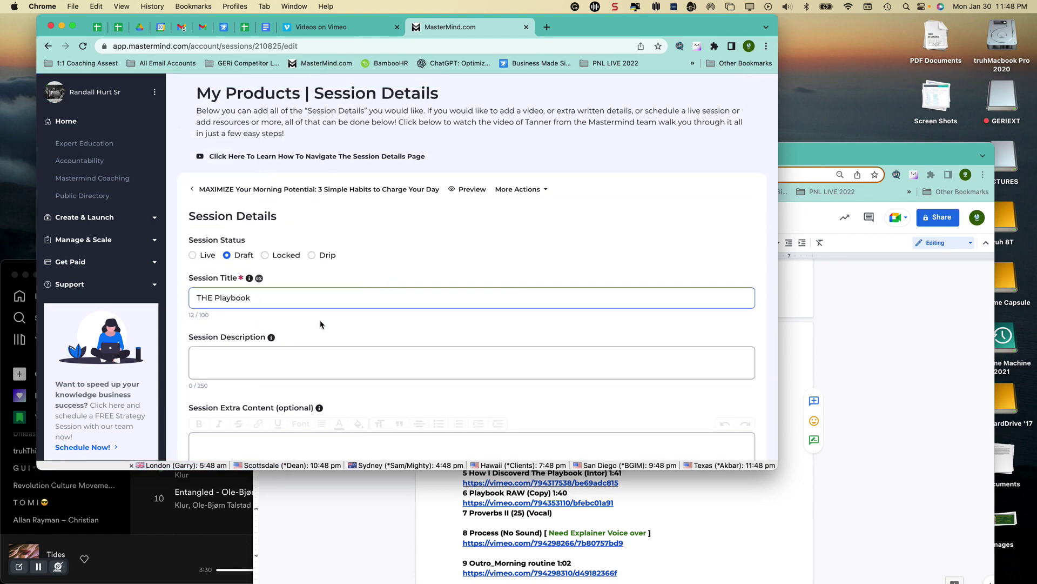
click(273, 355)
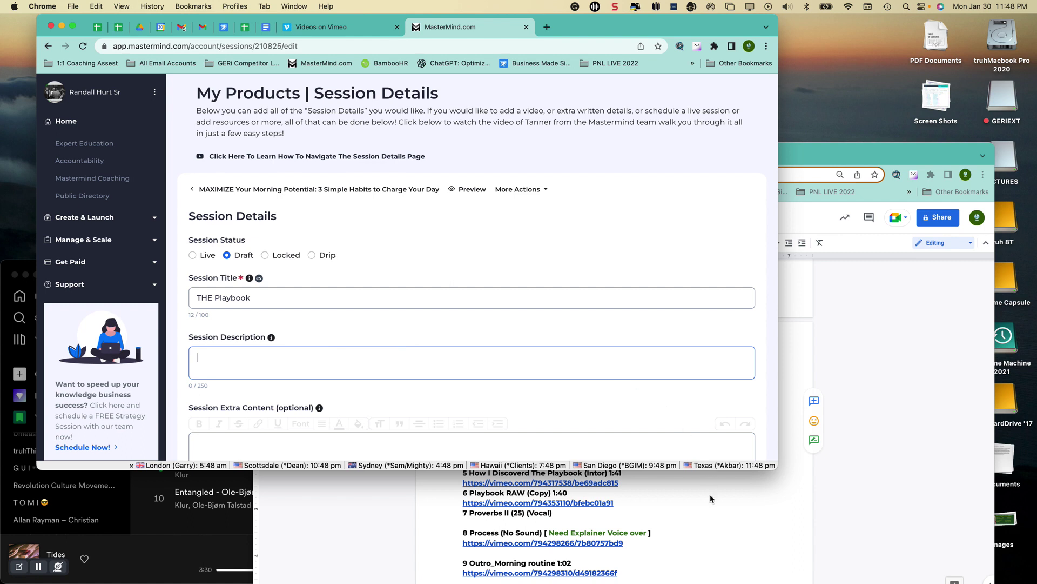
text(the bible is)
key(BackSpace)
text(T)
key(BackSpace)
text(Bible is Holy and)
key(BackSpace)
key(BackSpace)
key(BackSpace)
key(BackSpace)
key(BackSpace)
text(, written, and infa)
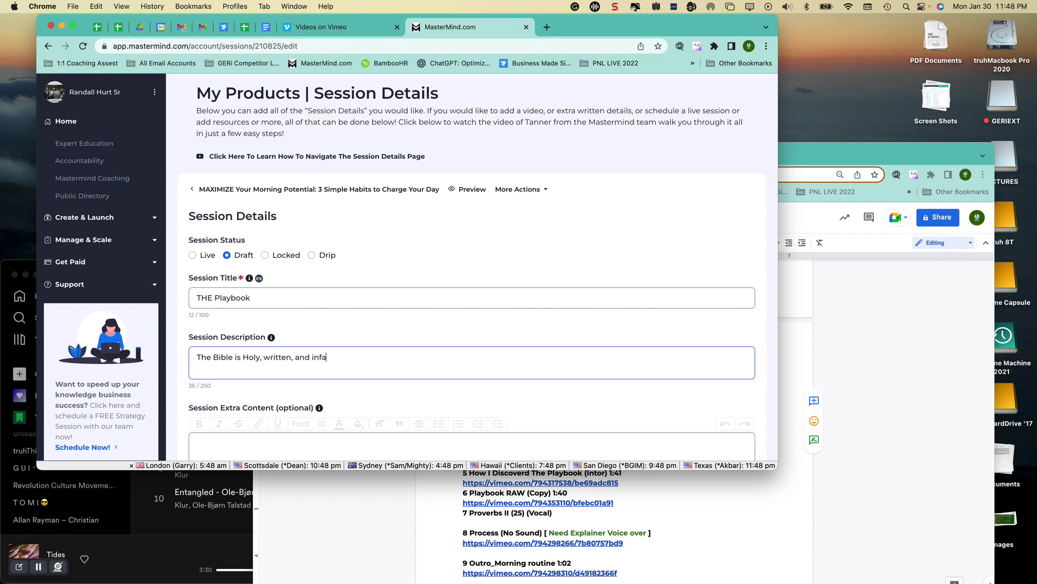
text(llible wo)
text(rd of Go)
text(s)
- Continue the session description with "It is a living word full of principles and precepts we can use in our everyday life."
text(. It is a le)
text(ving word)
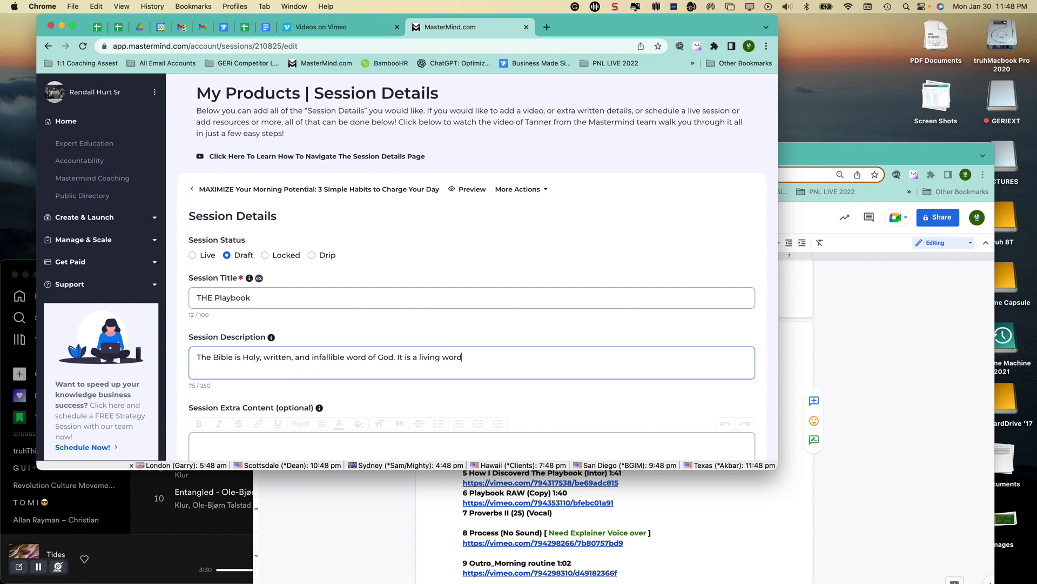
text( t)
text(full of to)
text(ol)
key(BackSpace)
key(BackSpace)
key(BackSpace)
text(rinciples and precepts)
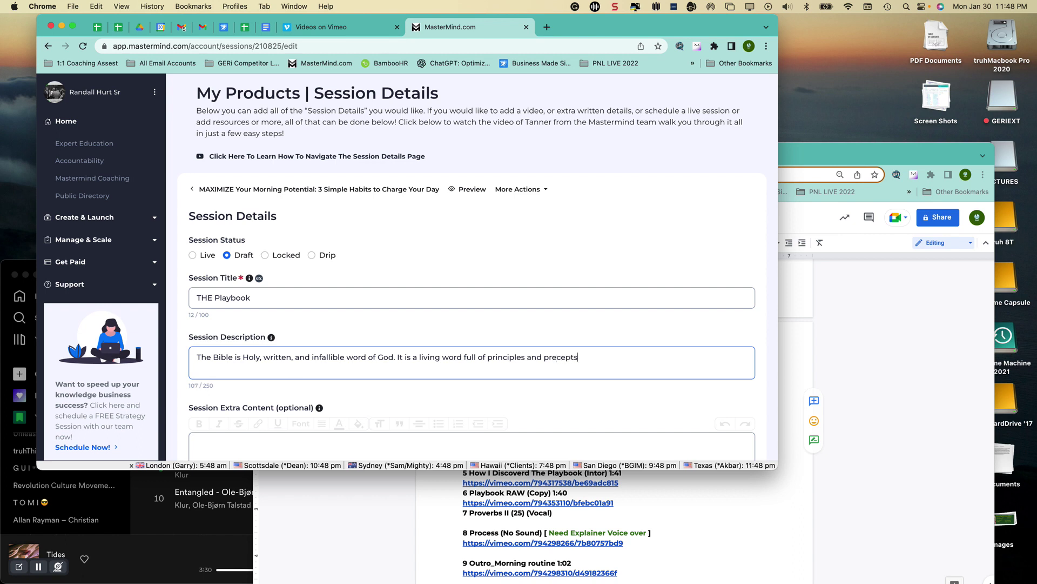
text( we can use in our everyday life. Using)
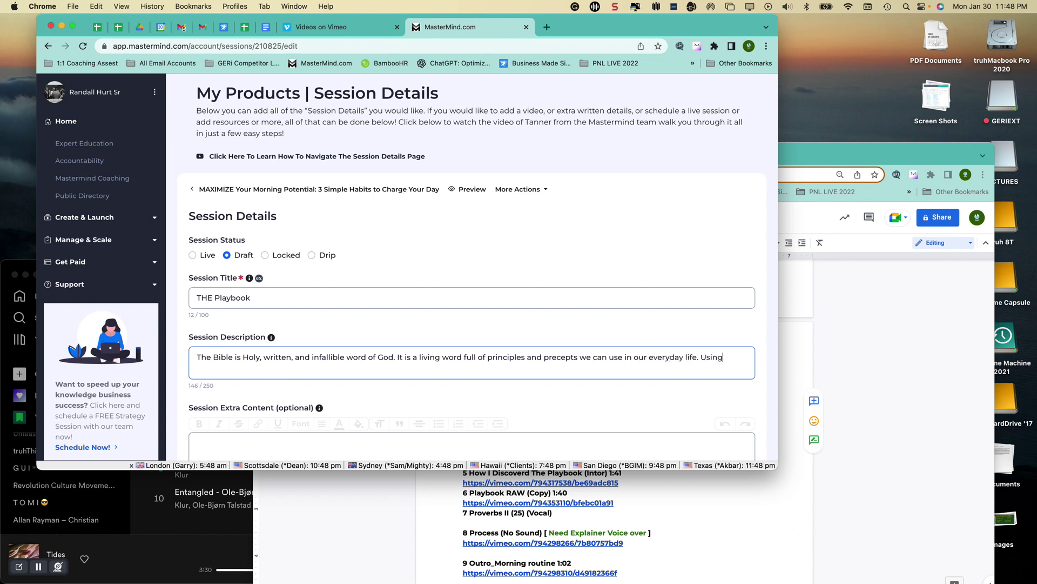
- Finish the session description with "Using the Proverbs, on each of the corresponding days of the week is a vital tool for you."
text( the Proverds, on each of the correspoin)
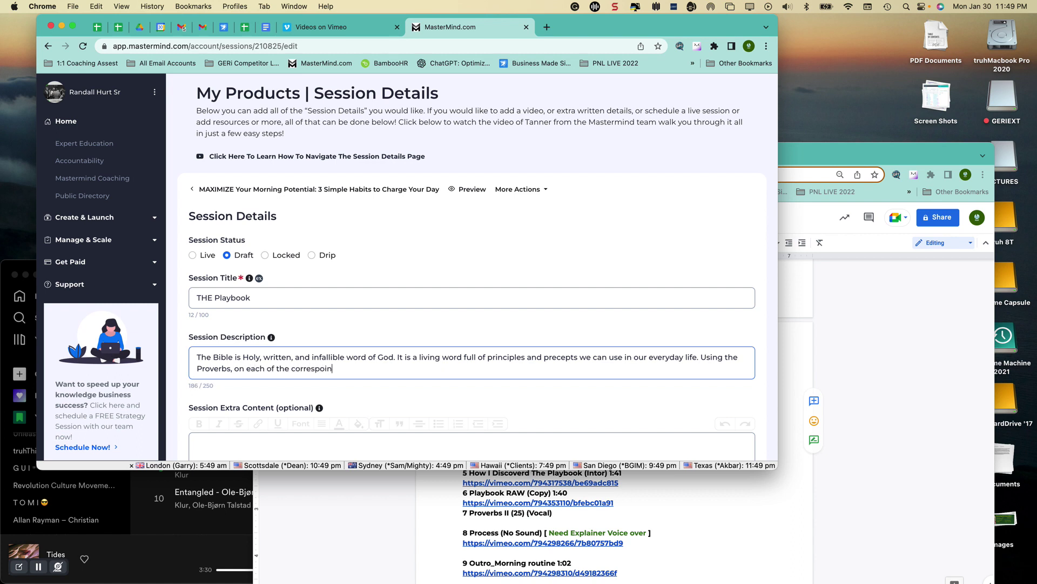
key(BackSpace)
text(nding days of the)
text(week is a vital tool for)
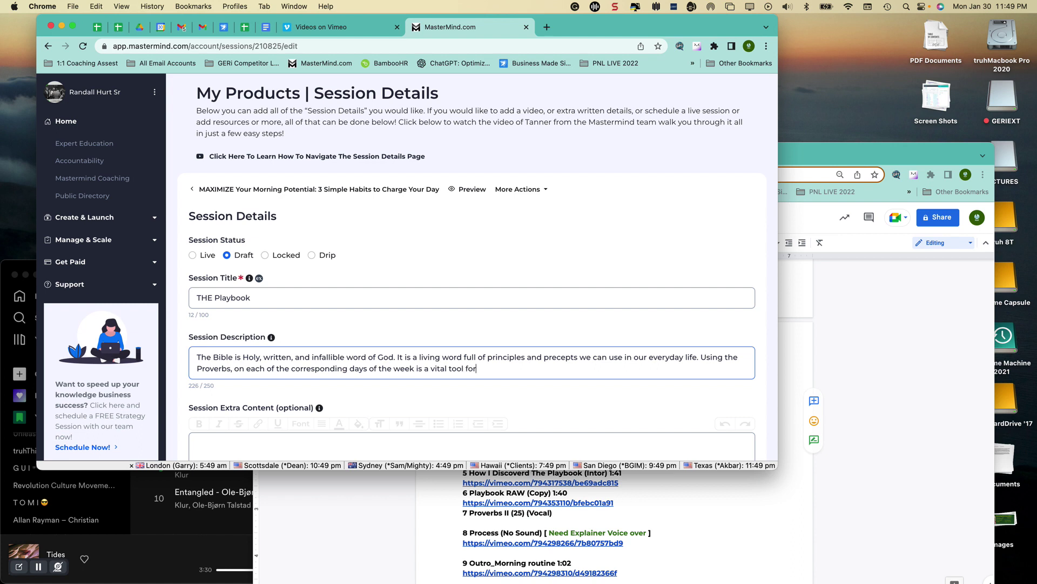
text( you.)
- Replace ". It is" in the session description with an ellipsis so that it reads "God...a living word"
scroll(525, 437, down, 3)
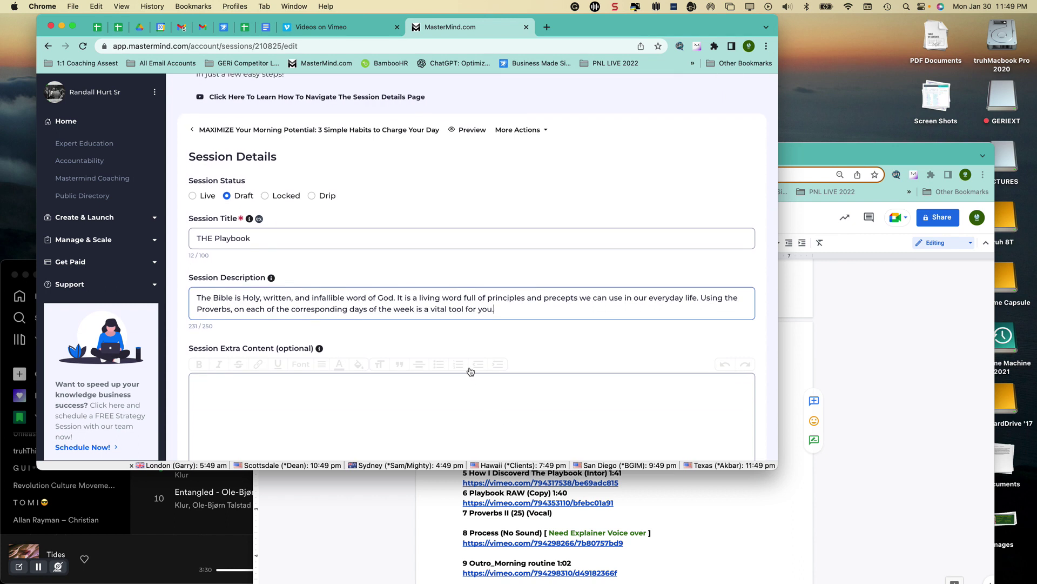
click(421, 298)
key(BackSpace)
key(BackSpace)
key(BackSpace)
key(BackSpace)
key(BackSpace)
key(BackSpace)
key(BackSpace)
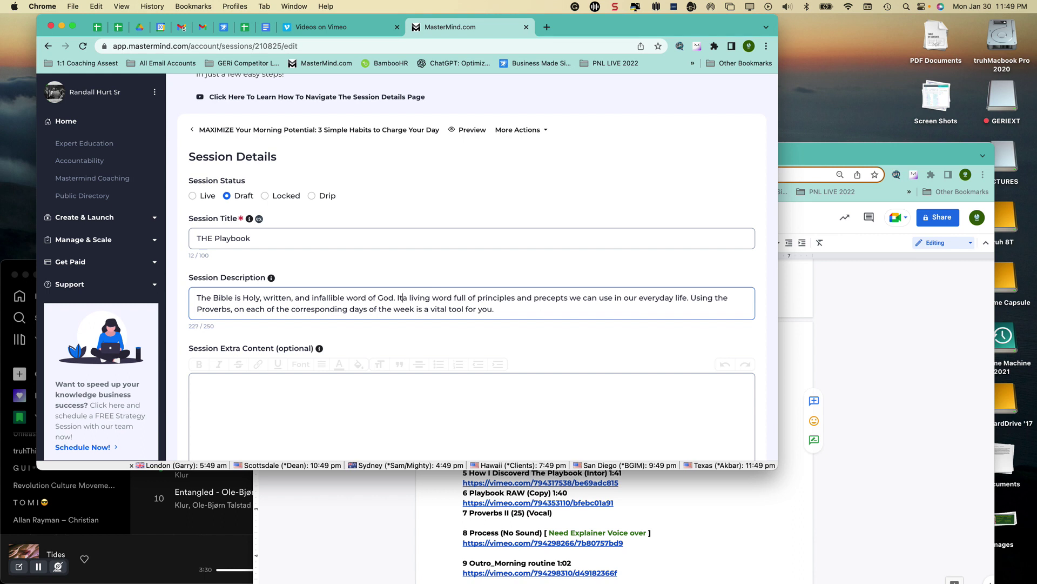
text(..)
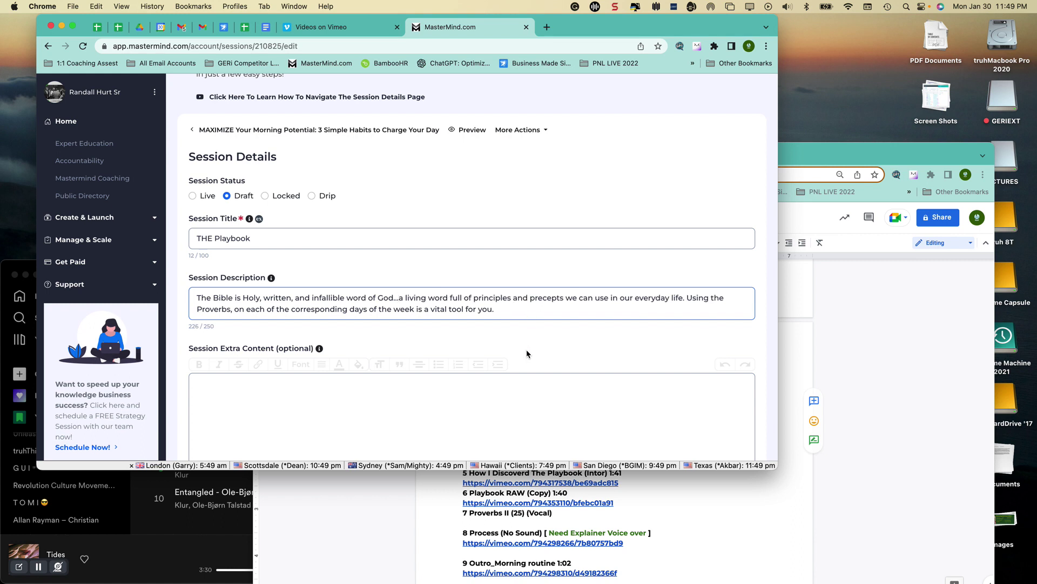
- Replace the space between "word" and "full" in the session description with a hyphen
scroll(527, 354, down, 1)
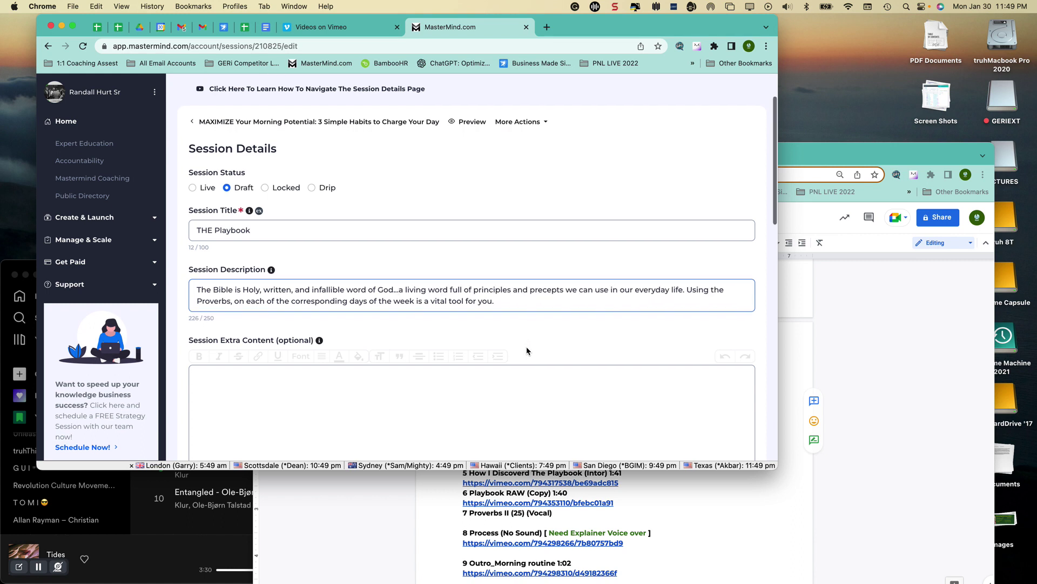
click(449, 292)
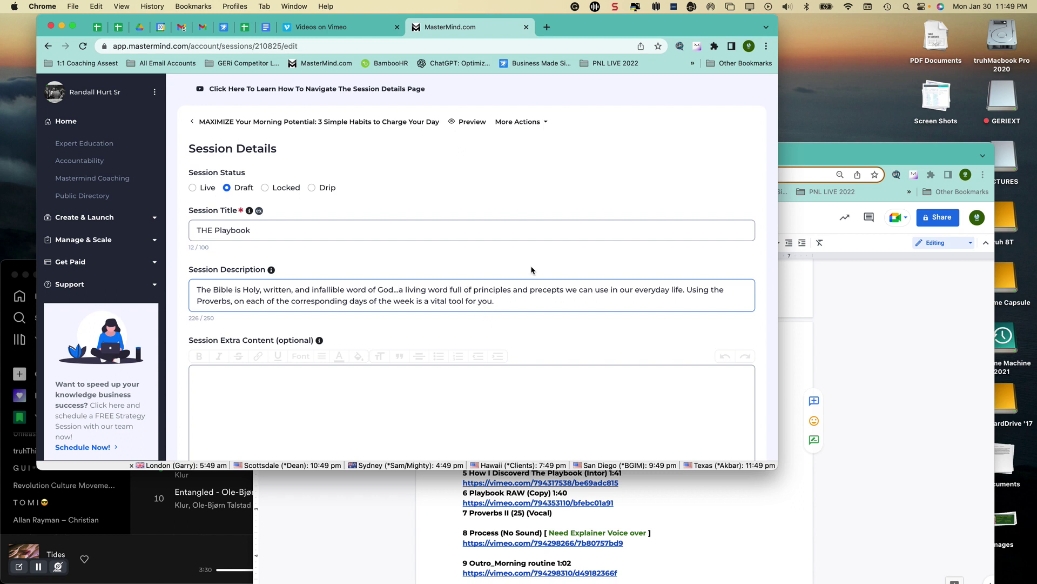
key(BackSpace)
text(-)
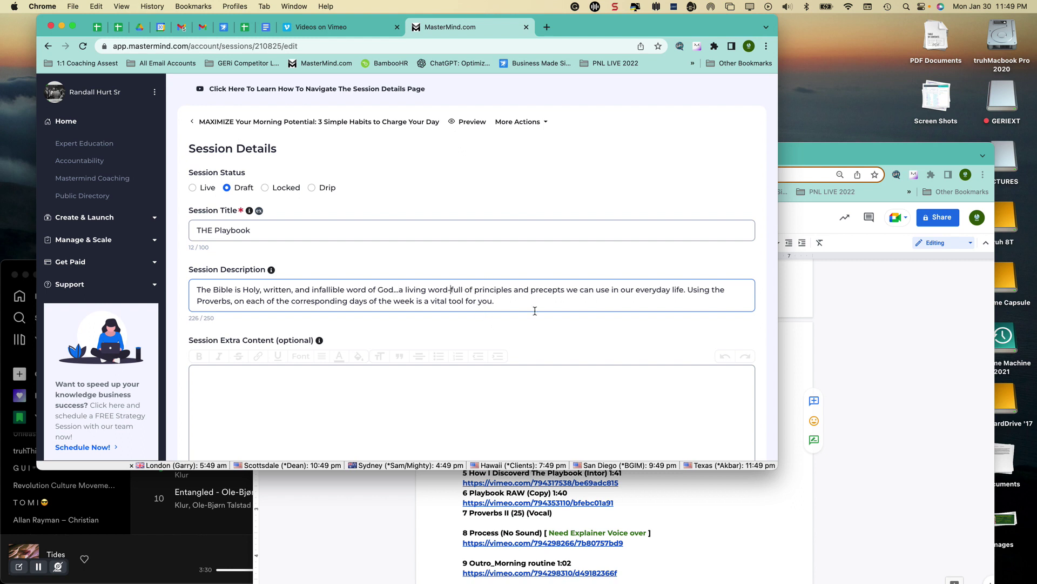
- Add the account owner as a participating expert of the session
scroll(535, 307, down, 5)
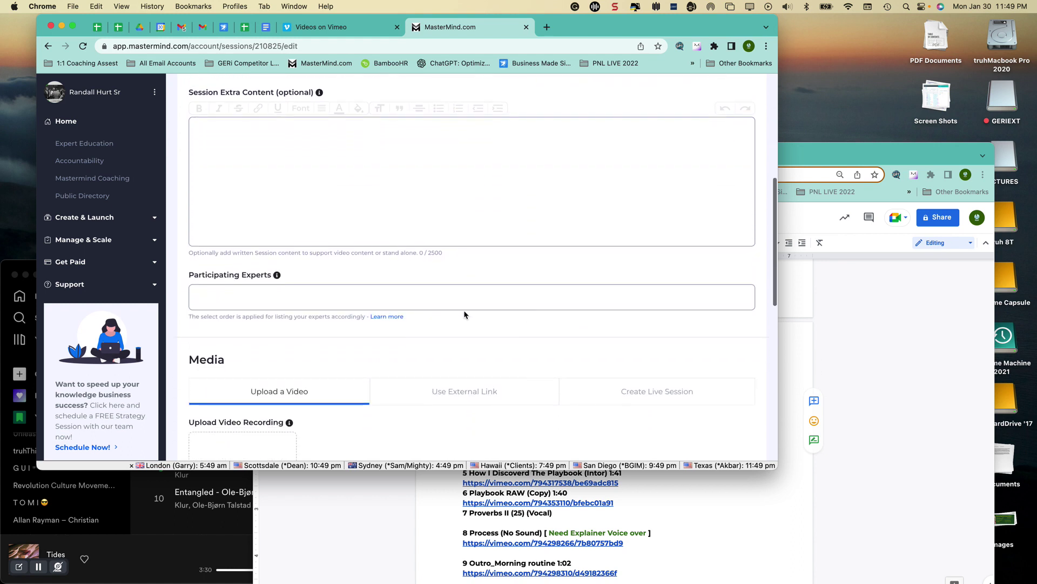
click(319, 299)
click(222, 326)
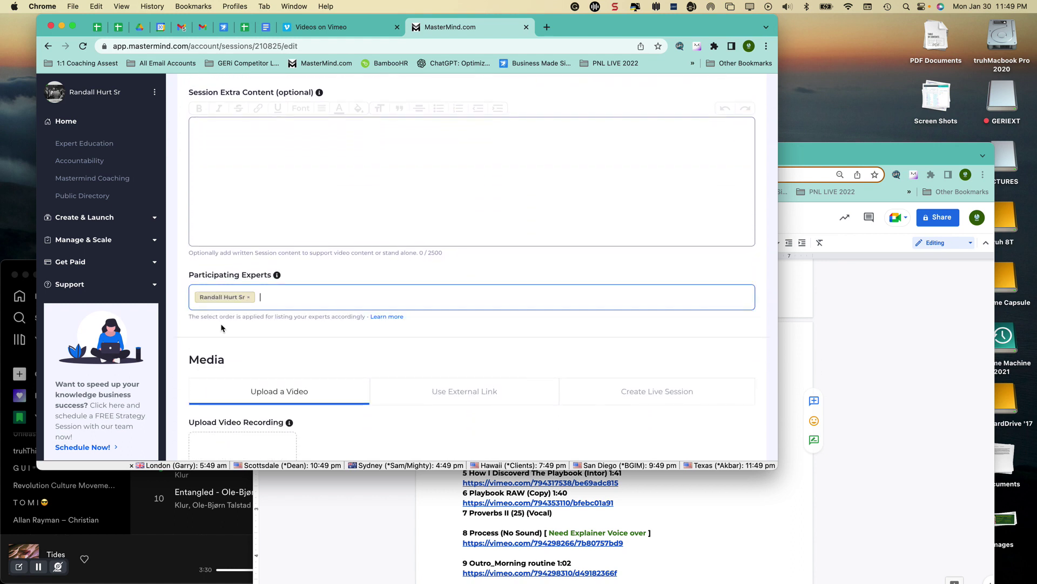
click(457, 392)
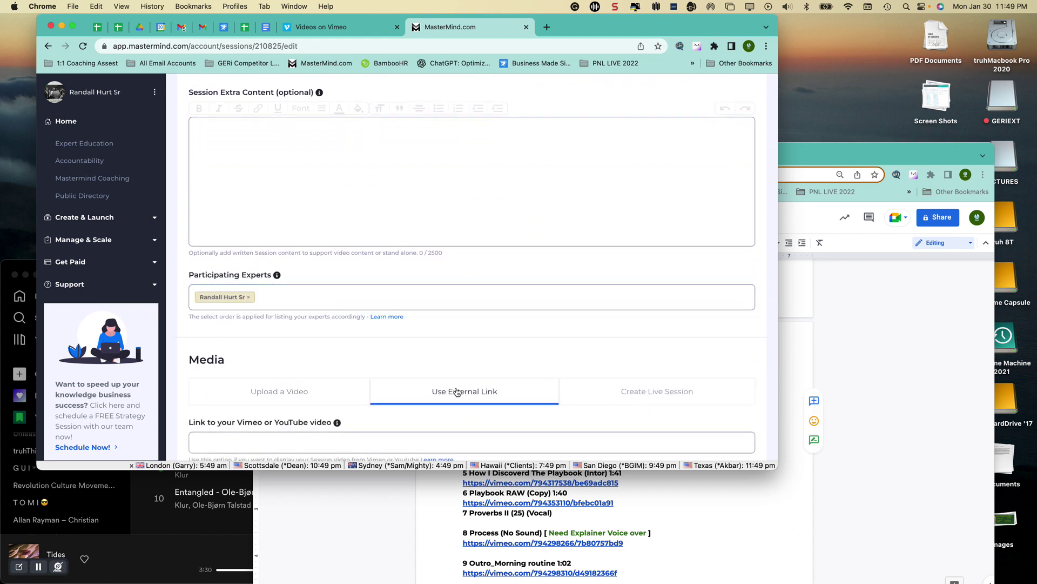
click(680, 501)
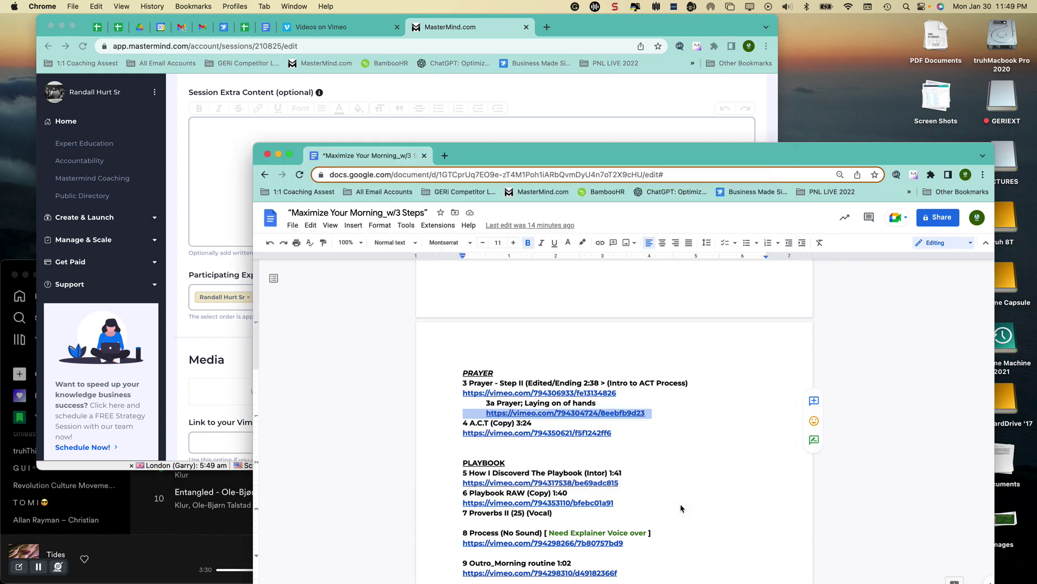
click(655, 441)
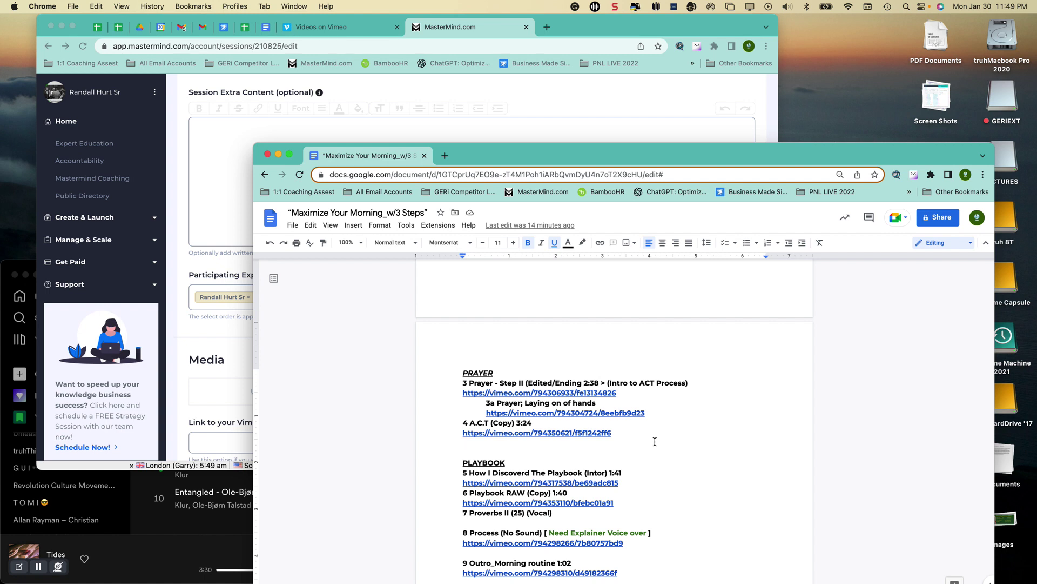
triple_click(642, 482)
key(super+c)
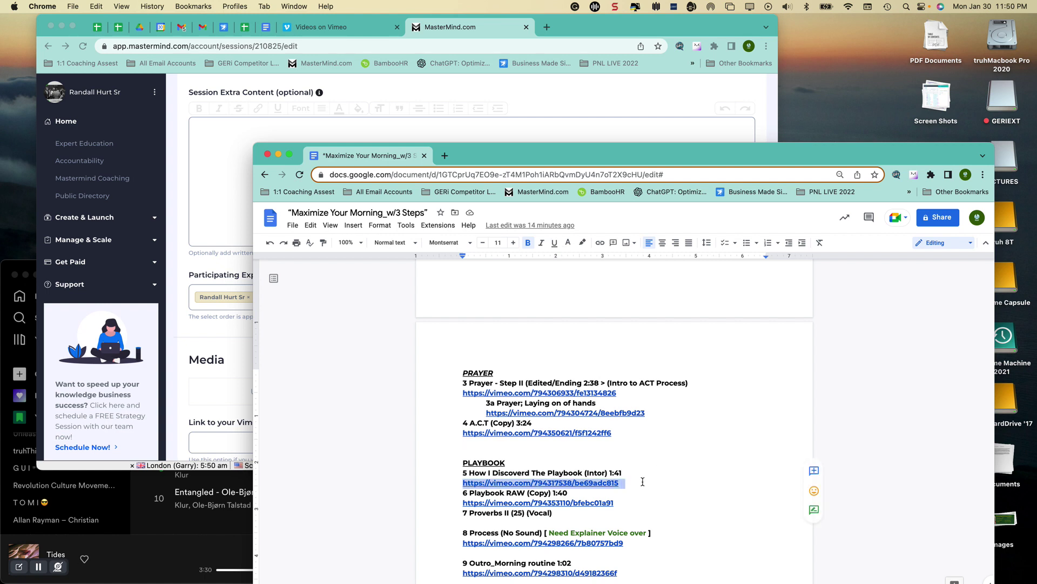
click(217, 380)
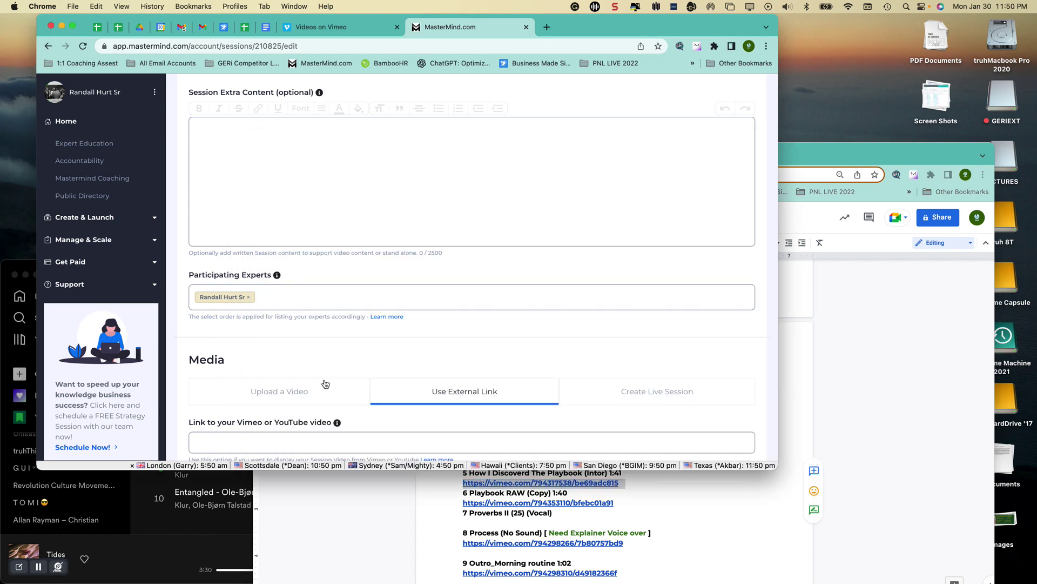
scroll(420, 385, down, 5)
click(295, 310)
key(super+v)
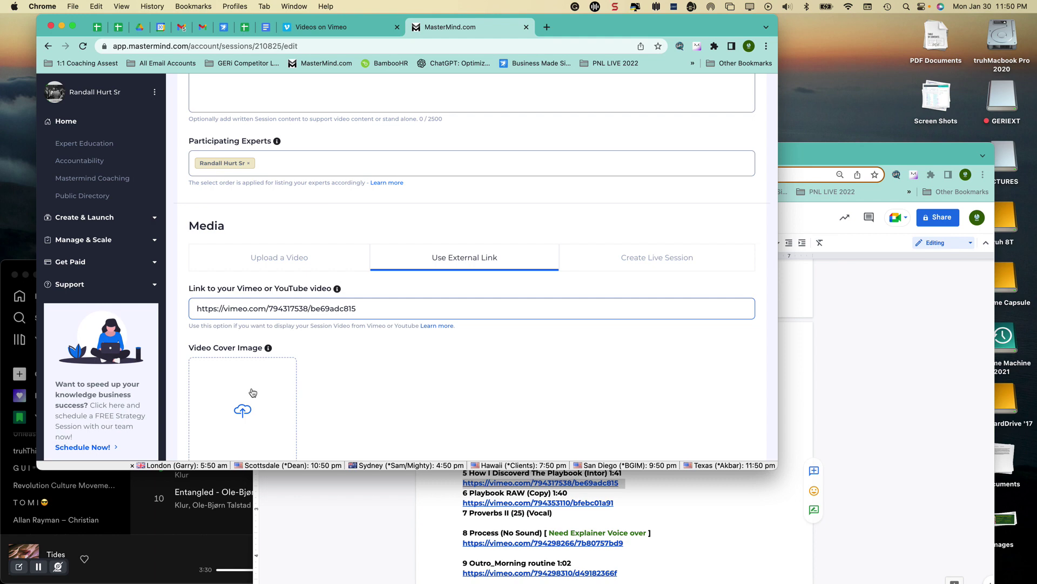
- Upload 13.jpg, the "Playbook: How to Use Proverbs" picture, as the video cover image and save the session
click(367, 425)
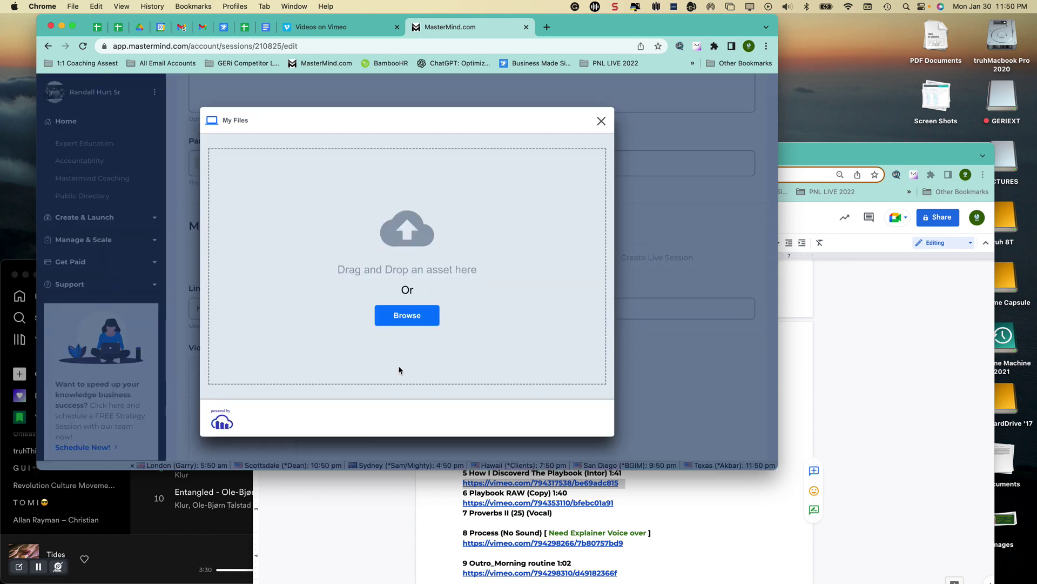
click(410, 320)
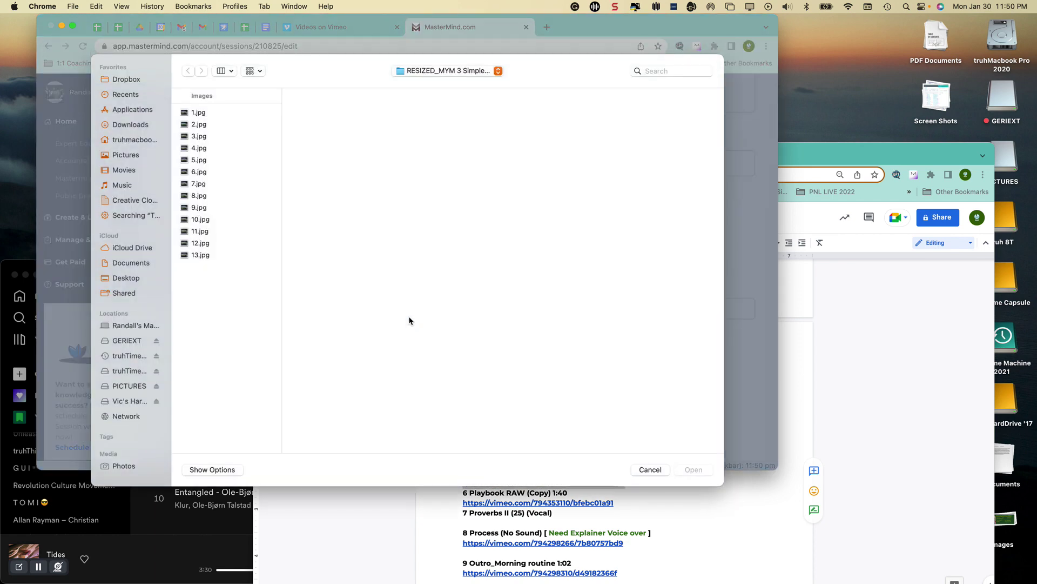
click(198, 207)
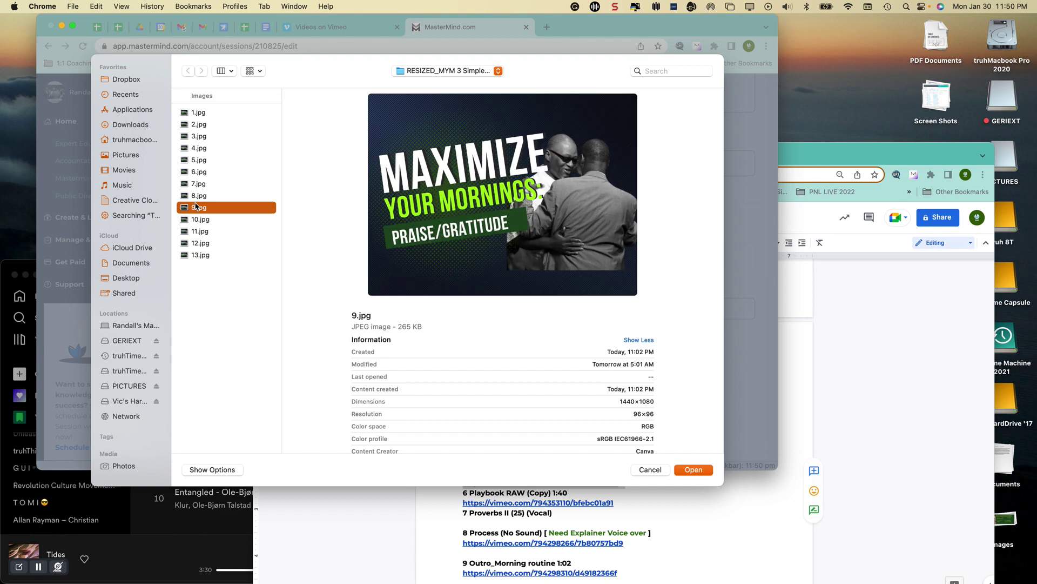
key(Down)
key(Down)
key(Down)
key(Down)
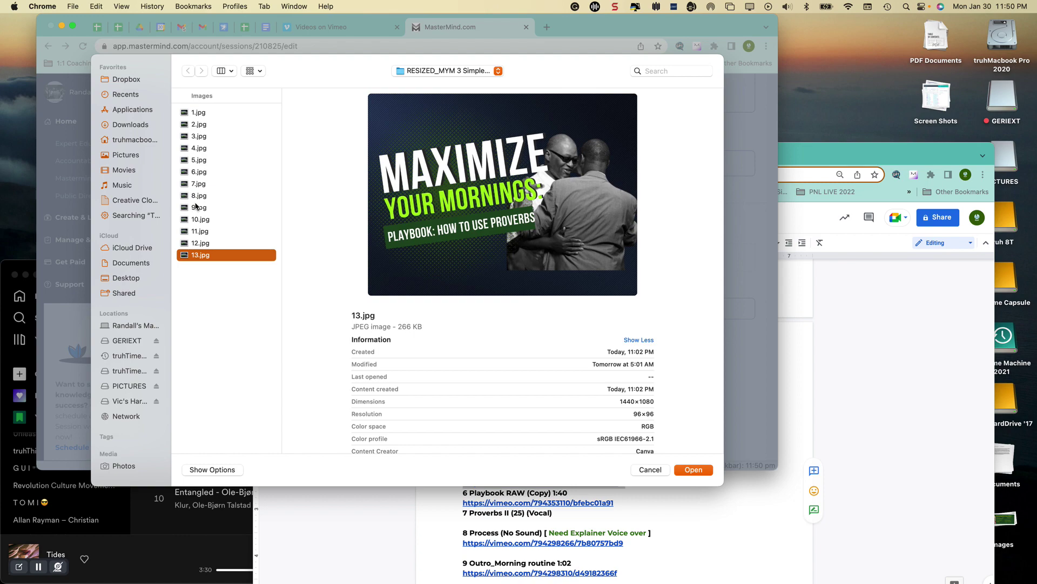
click(693, 470)
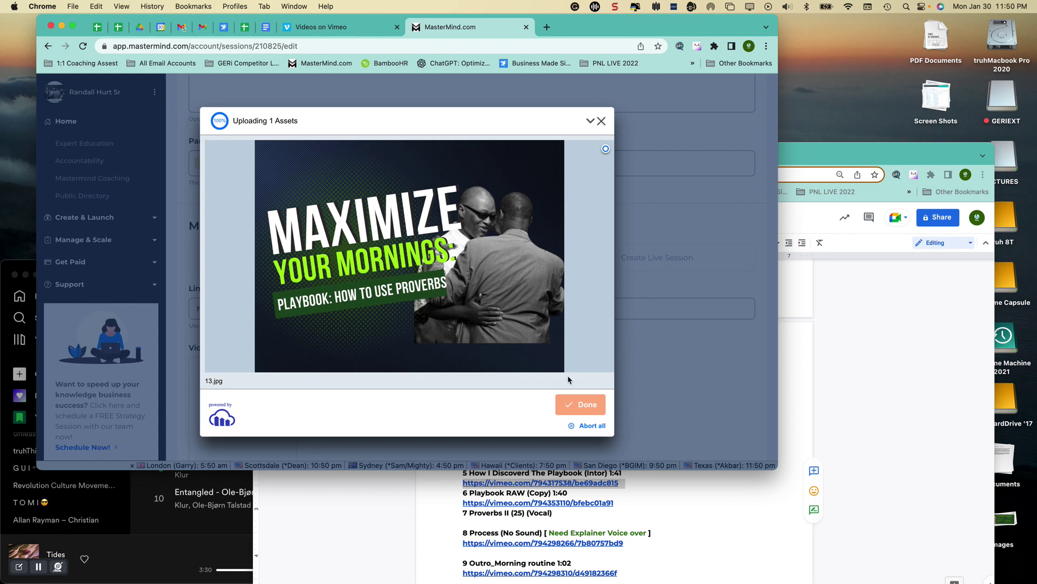
click(597, 404)
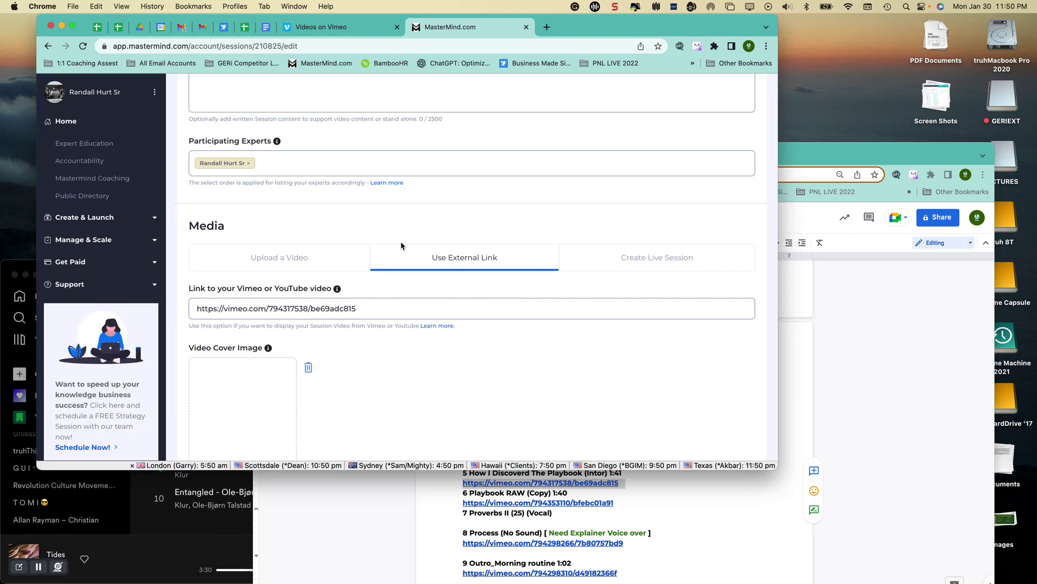
scroll(396, 382, down, 10)
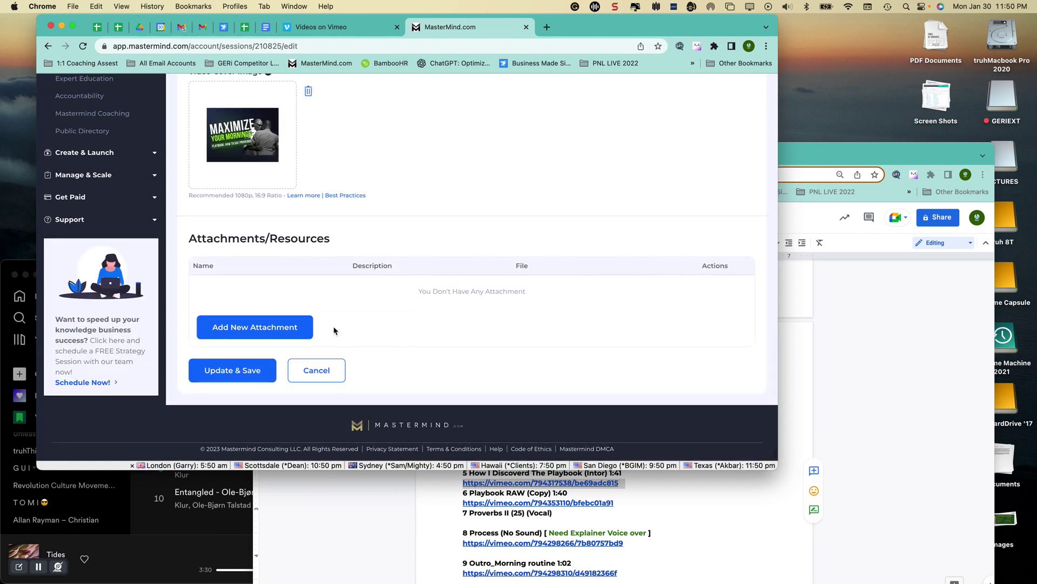
click(249, 374)
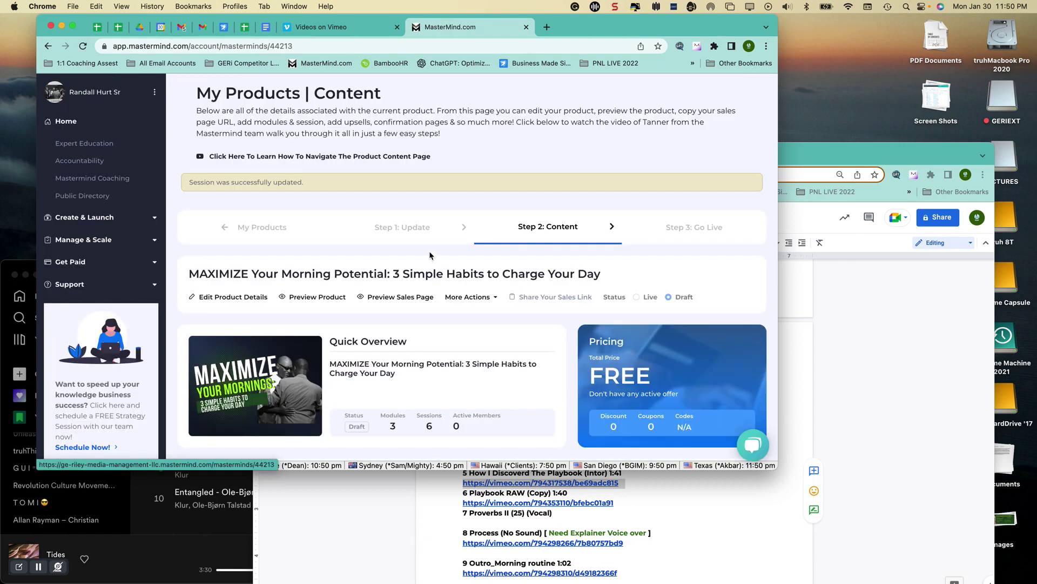
- Expand the "THE Playbook: The Holy Bible" module and start adding a new session to it
scroll(482, 306, down, 5)
scroll(482, 307, down, 5)
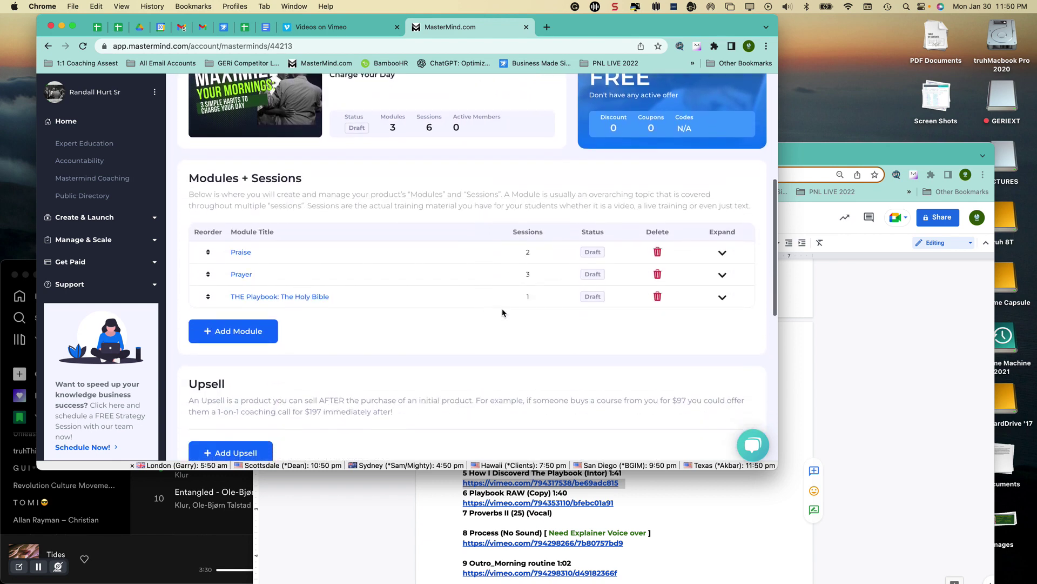
click(327, 297)
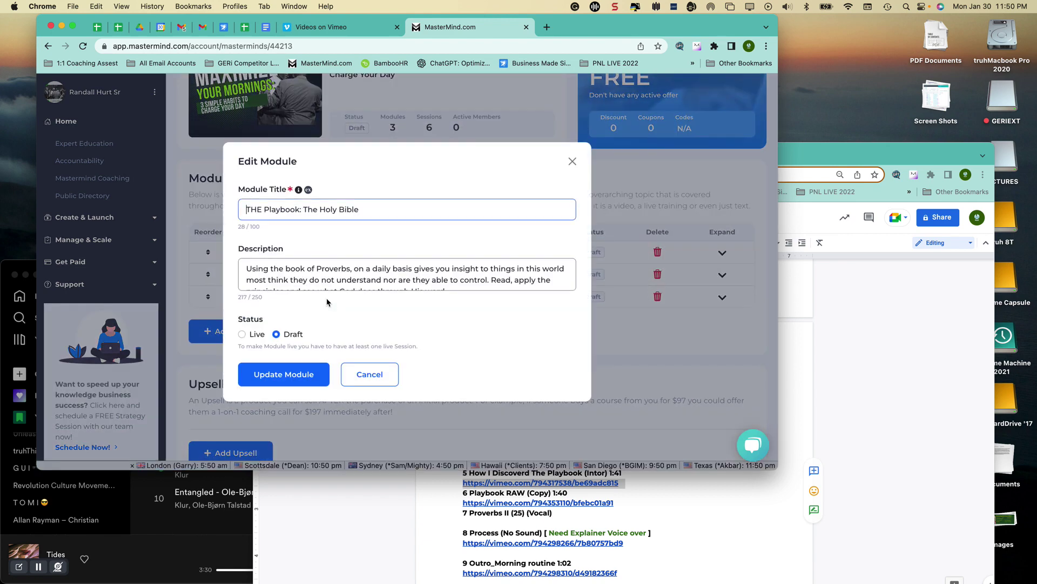
click(370, 374)
click(723, 296)
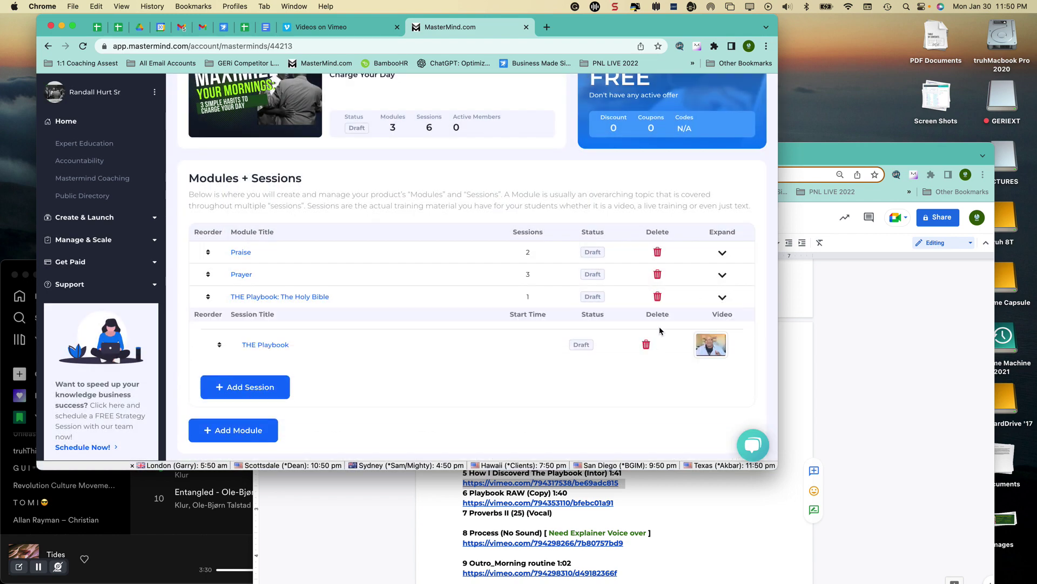
click(286, 388)
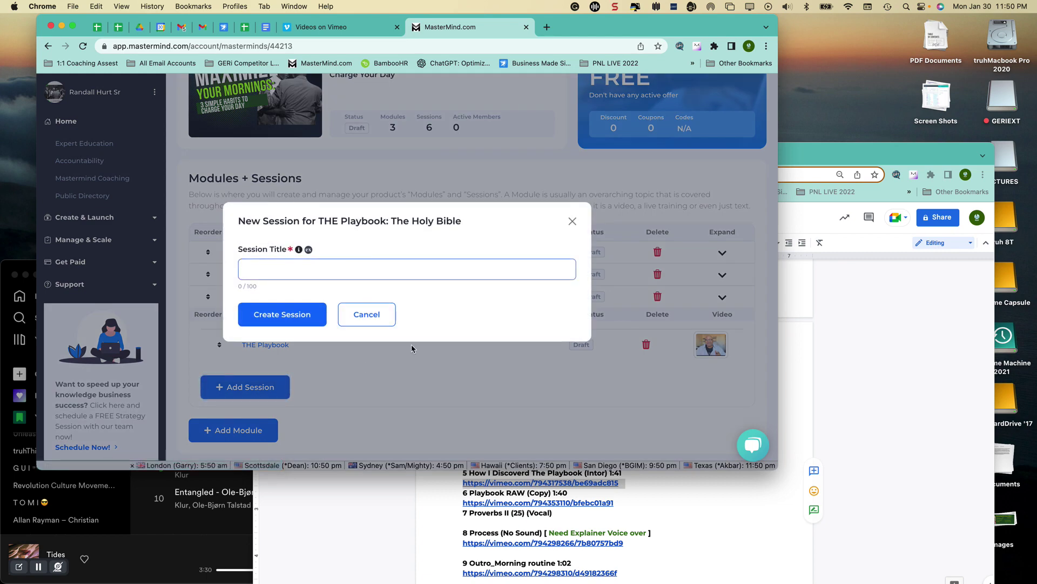
click(692, 509)
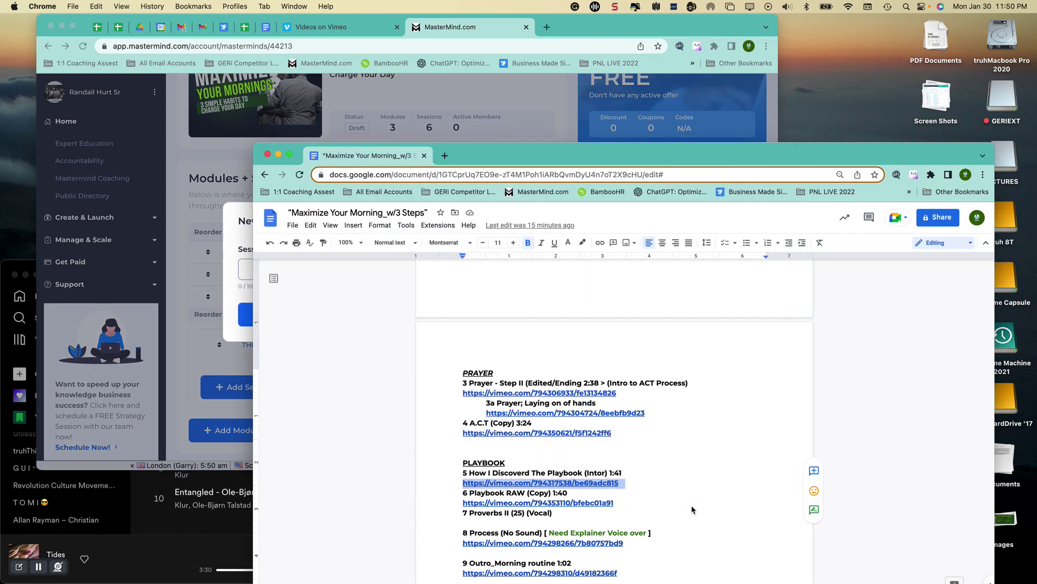
double_click(625, 504)
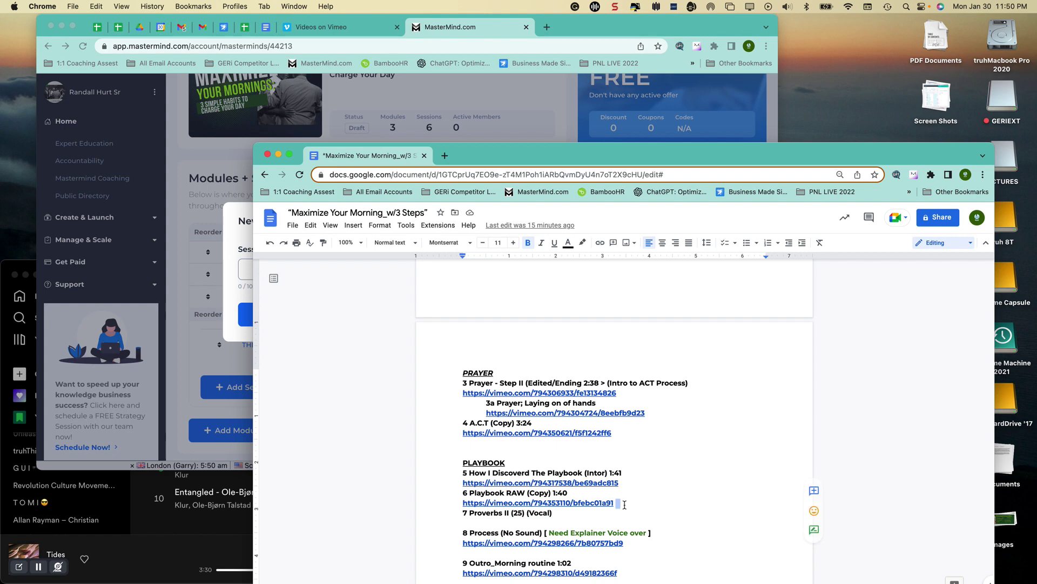
triple_click(625, 504)
key(super+c)
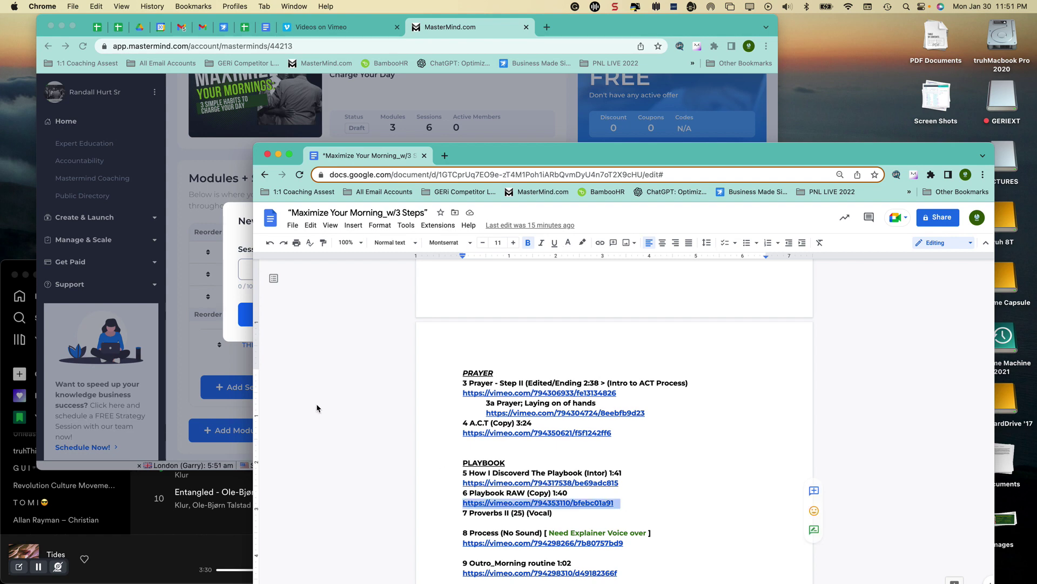
click(246, 365)
key(super+v)
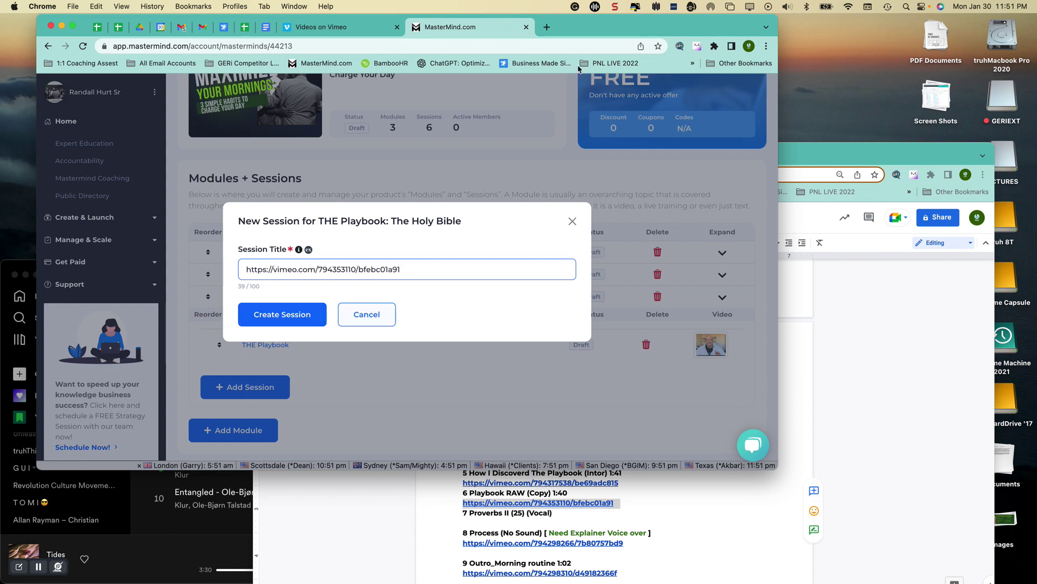
click(615, 6)
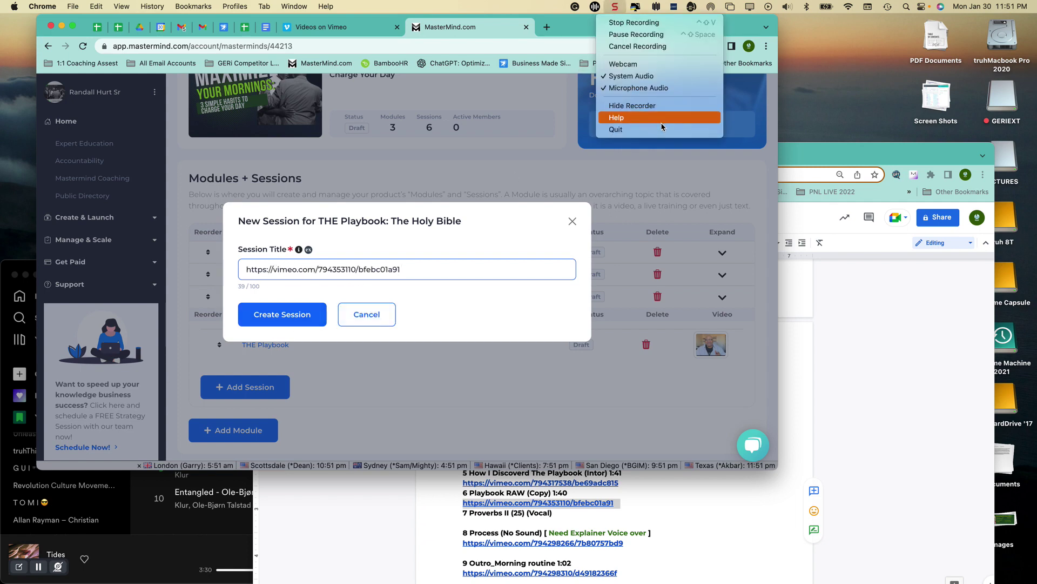
click(643, 106)
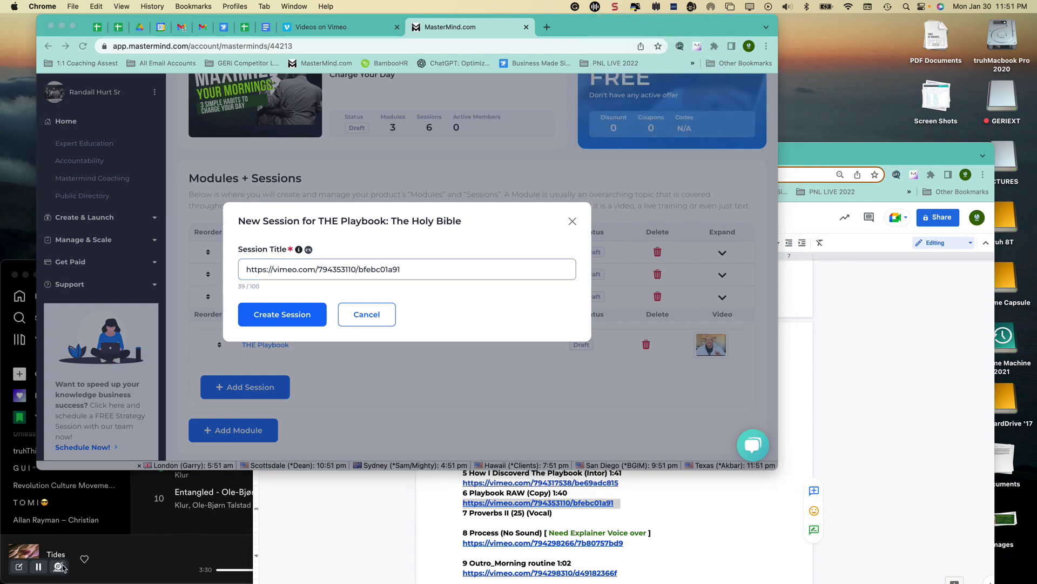